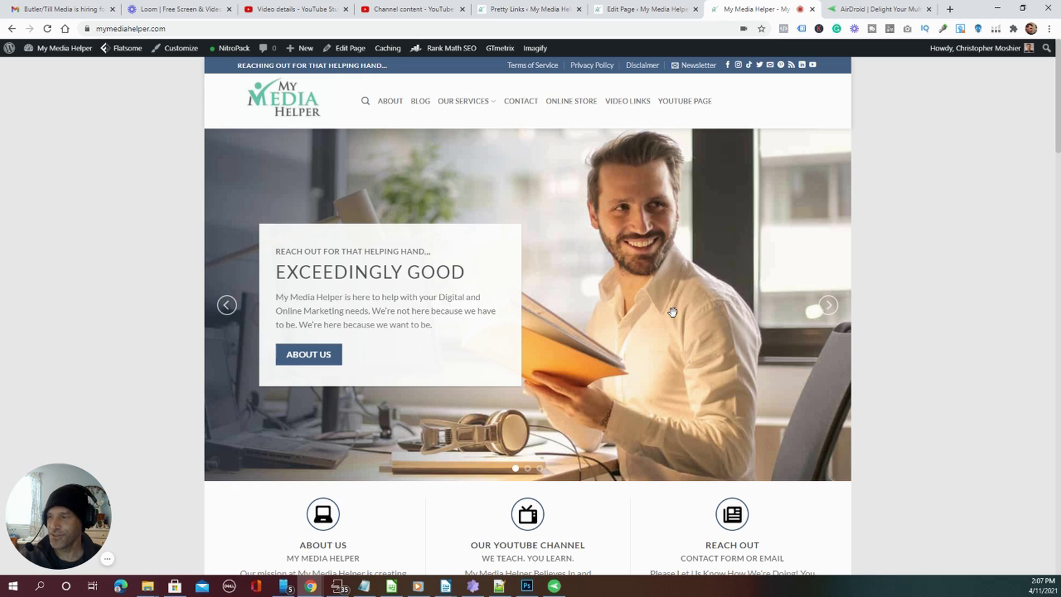
# - Switch Chrome from My Media Helper to the AirDroid homepage at airdroid.com/en/
pyautogui.click(878, 9)
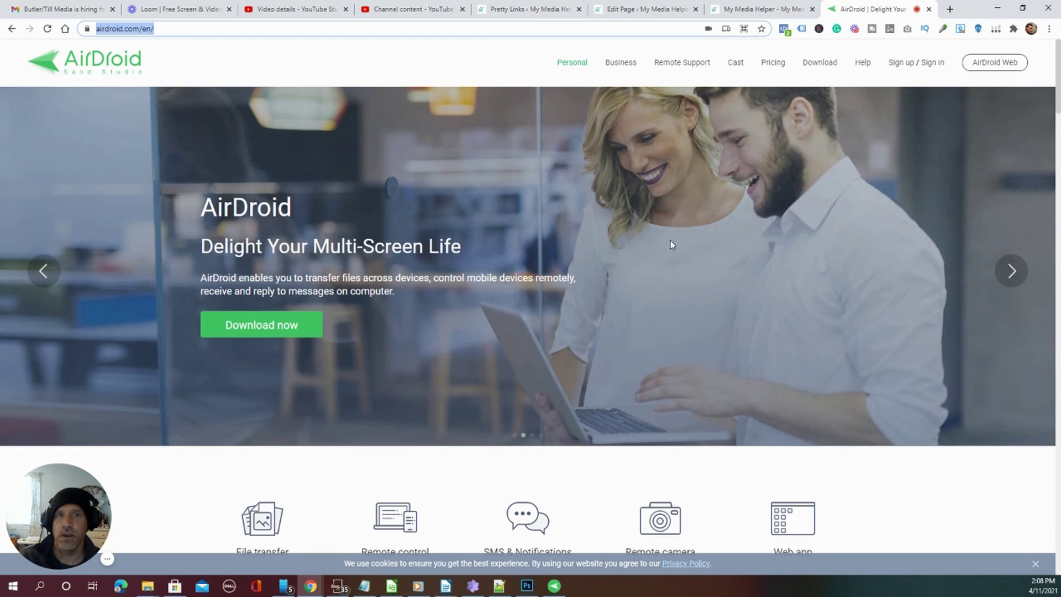
# - Sign in to airdroid.com with the Google account, then go to the Download page
pyautogui.click(930, 65)
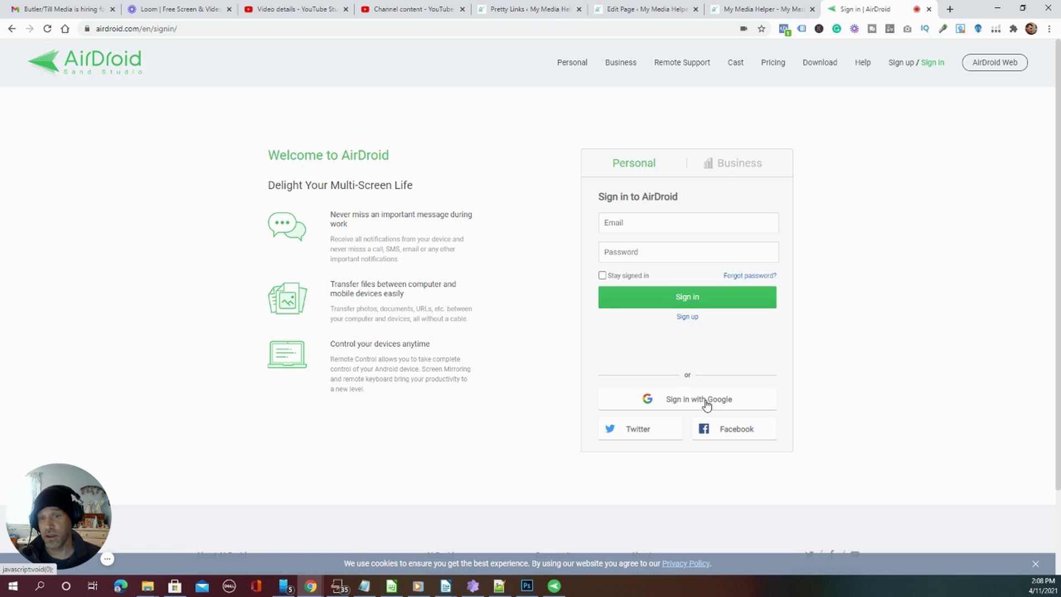
pyautogui.click(706, 403)
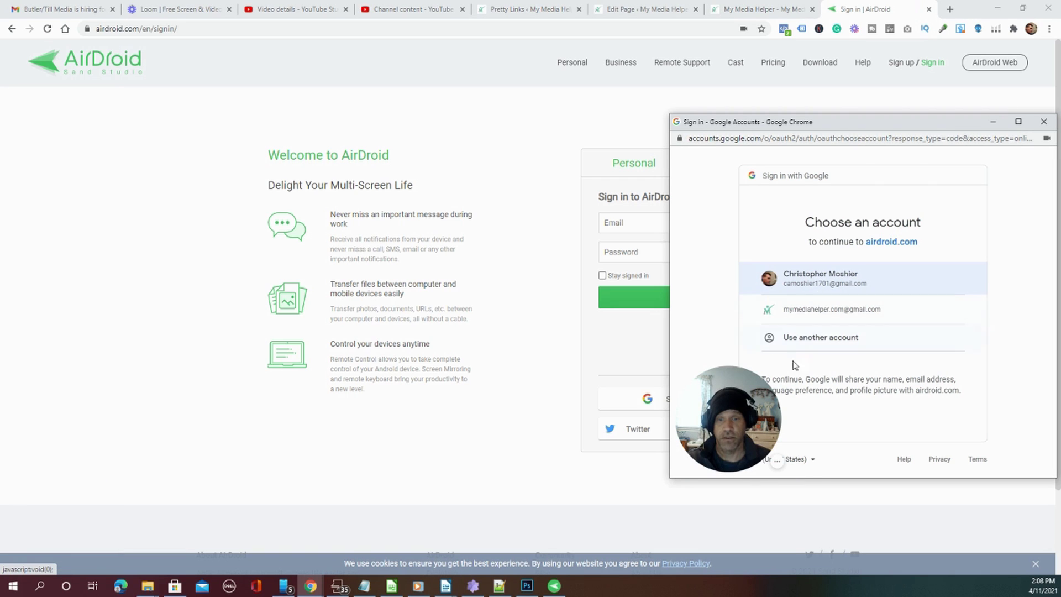
pyautogui.click(853, 290)
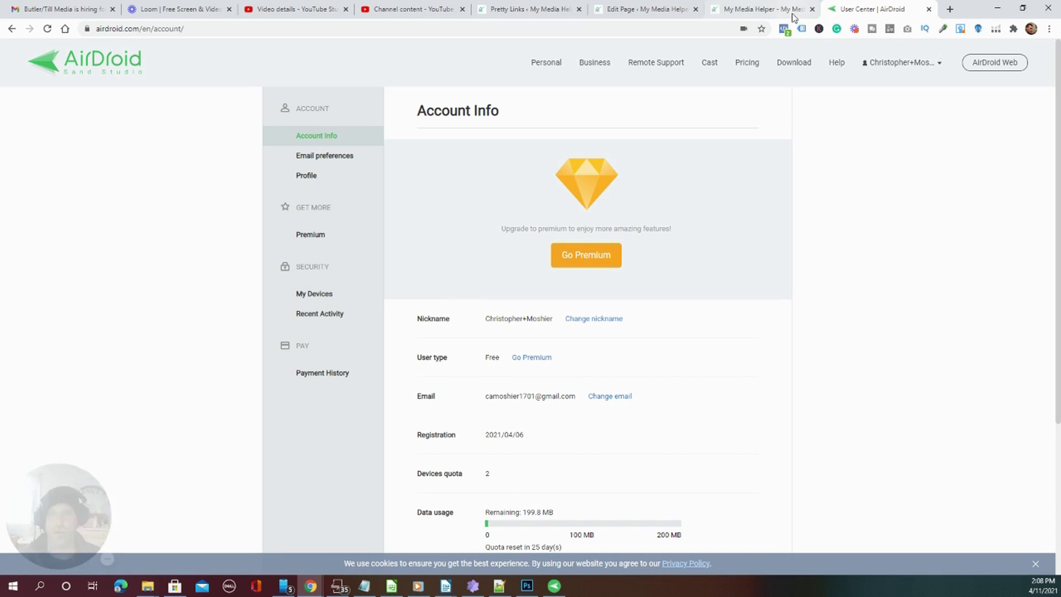
pyautogui.click(794, 64)
# - Open DCIM > Facebook in the AirDroid desktop client and minimize the browser
pyautogui.scroll(-4, 808, 295)
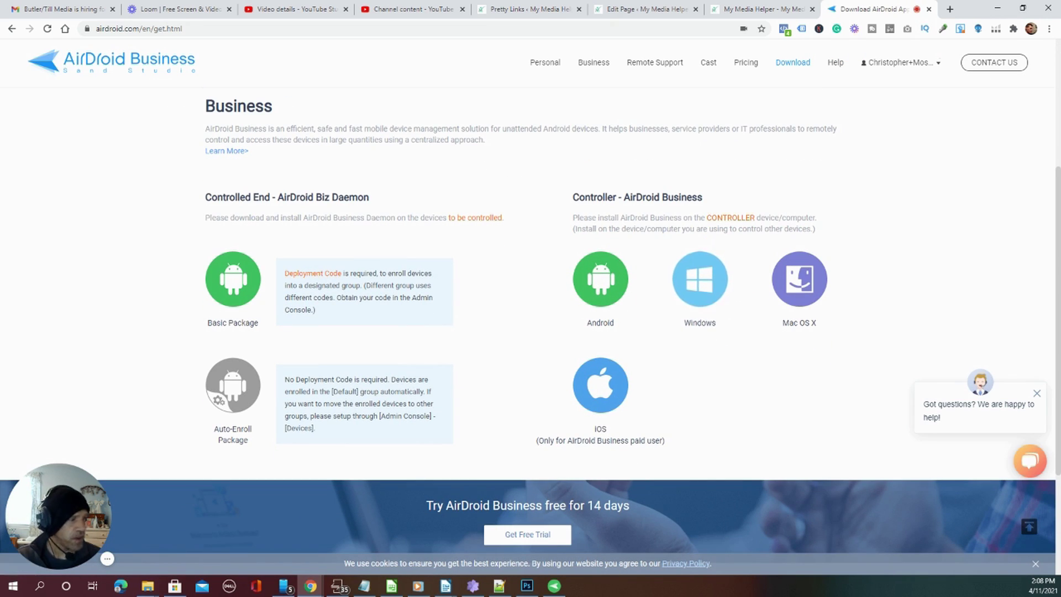
pyautogui.hotkey('alt', 'Tab')
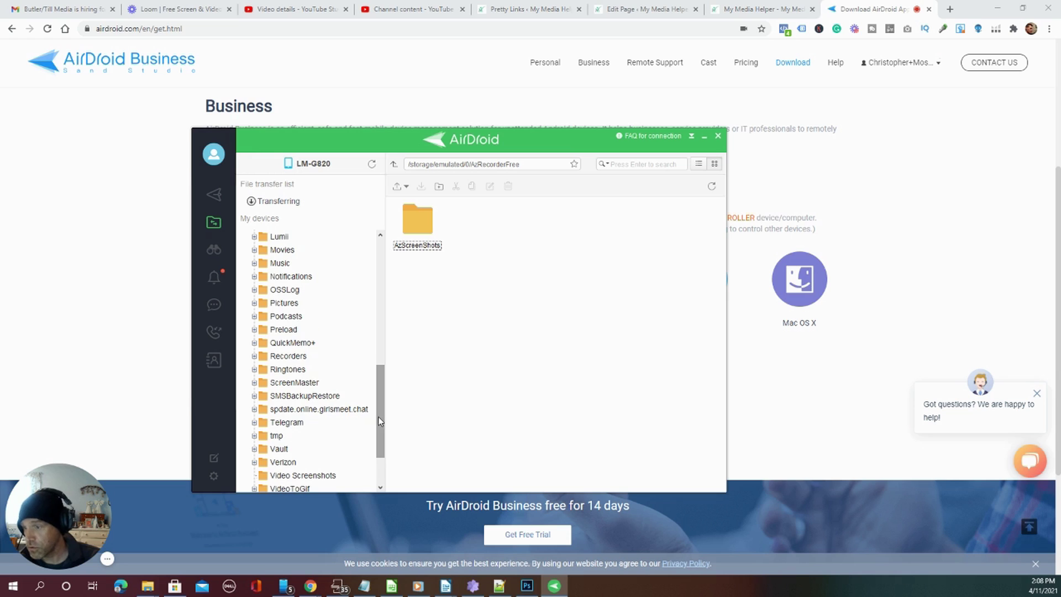
pyautogui.moveTo(380, 421); pyautogui.dragTo(380, 323)
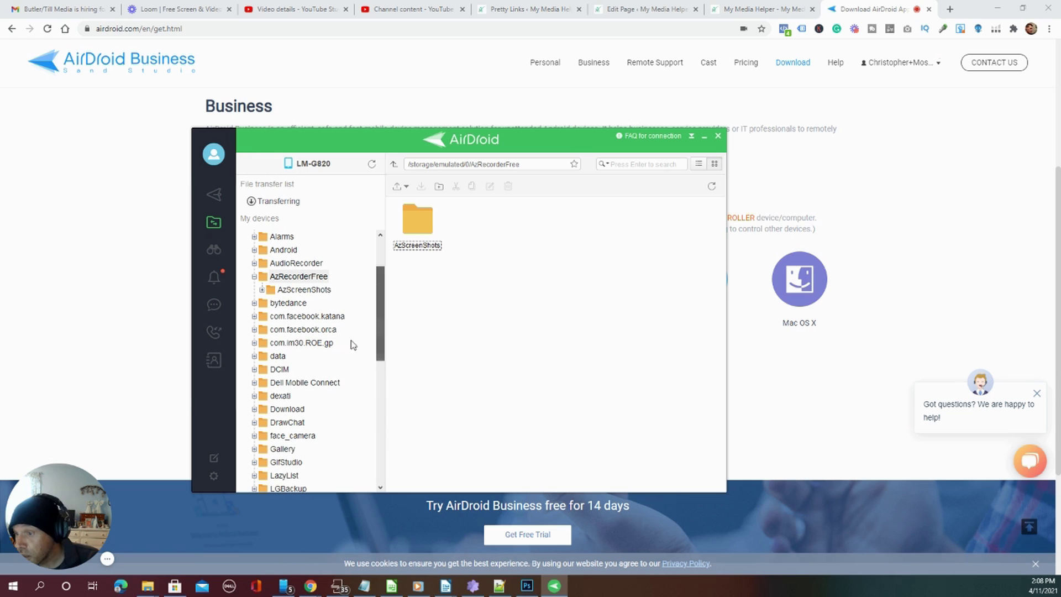
pyautogui.click(279, 369)
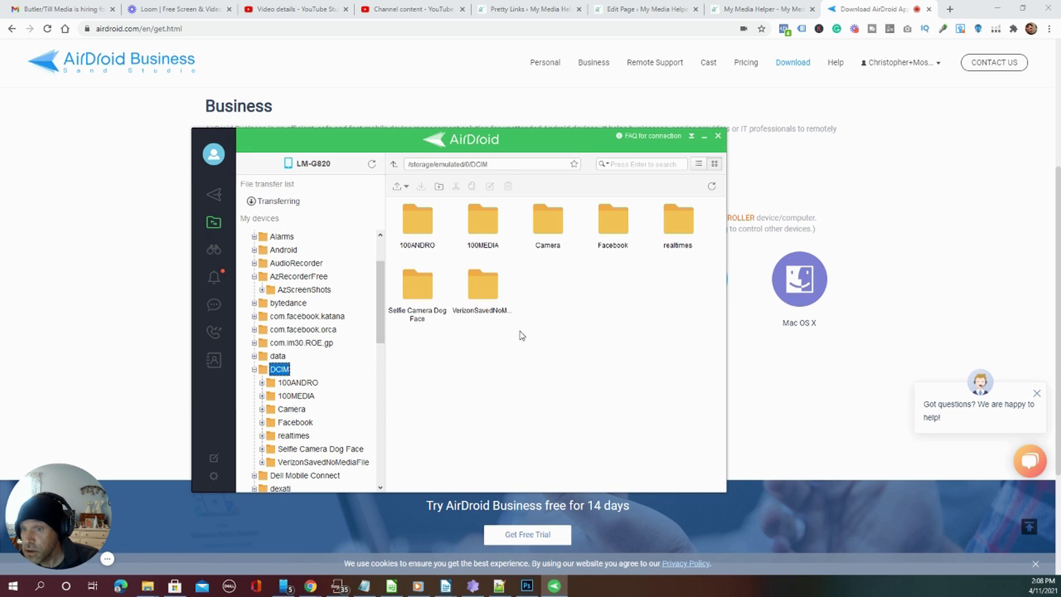
pyautogui.doubleClick(629, 239)
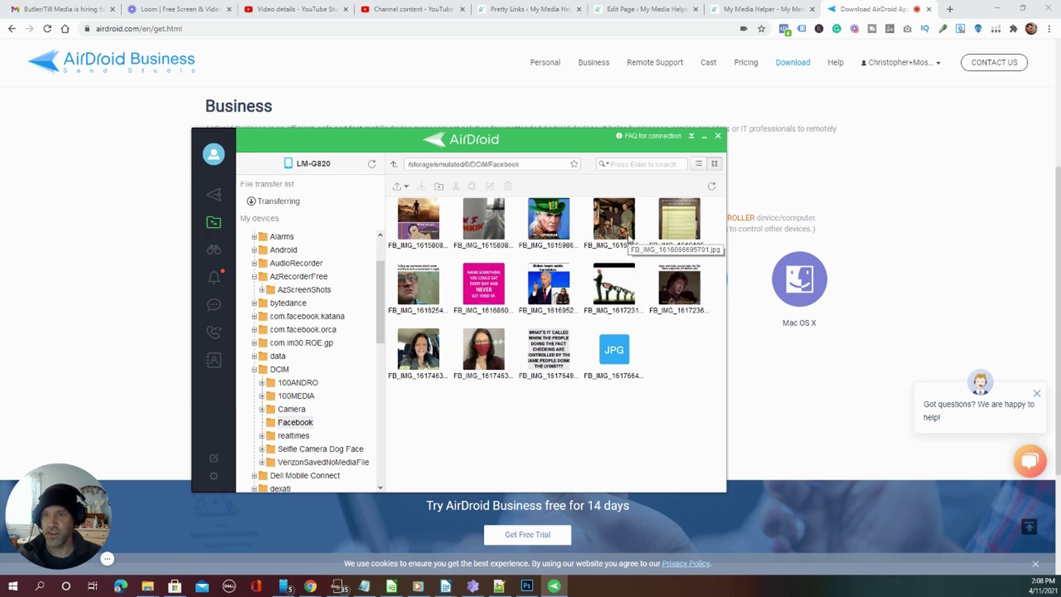
pyautogui.moveTo(565, 139); pyautogui.dragTo(1055, 142)
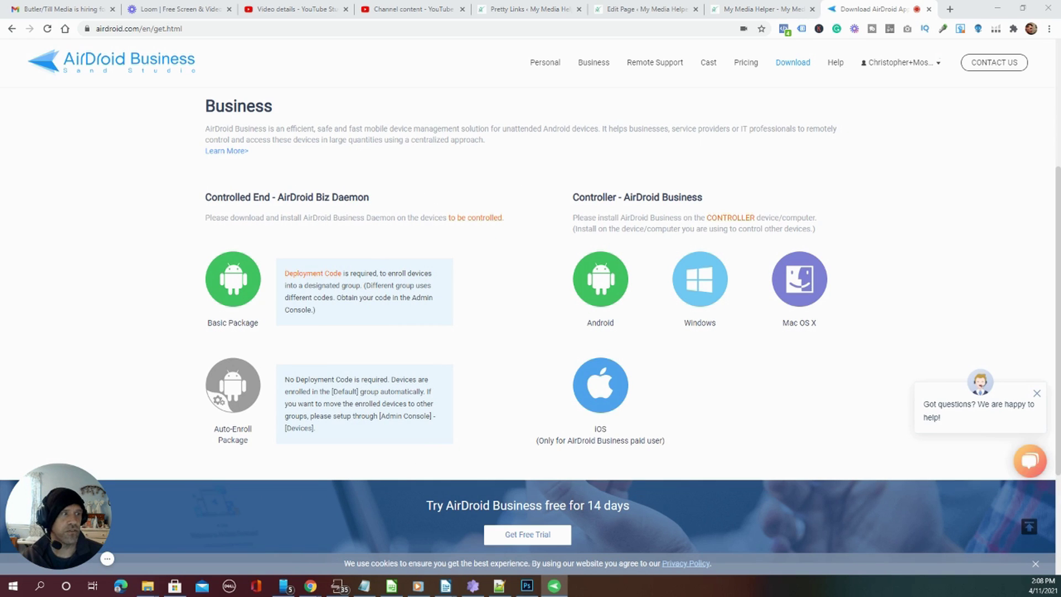
pyautogui.click(998, 9)
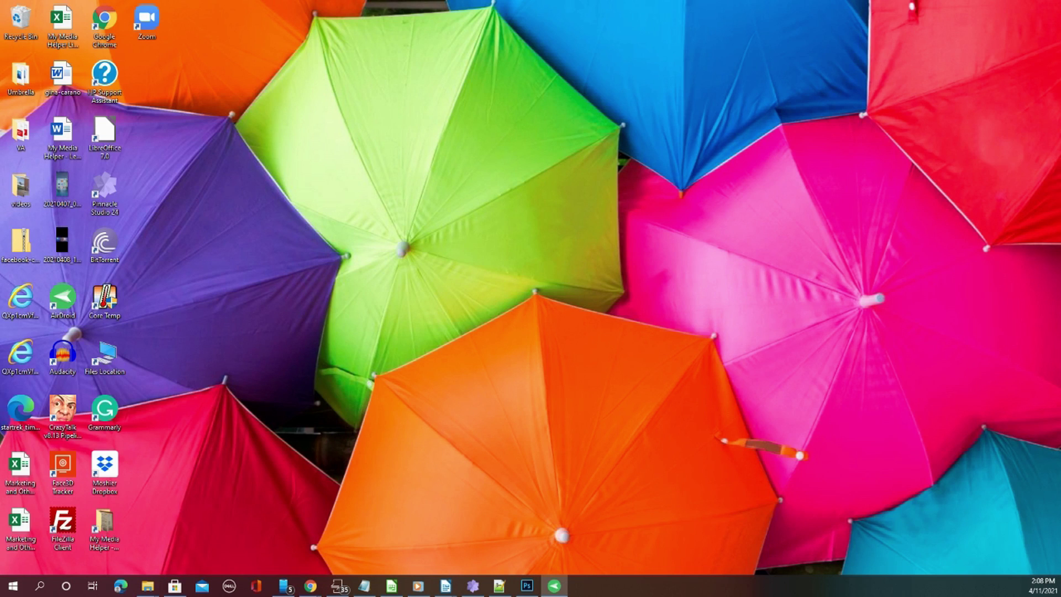
# - Drag the first FB_IMG Facebook photo from AirDroid onto the PC desktop, then return to Chrome
pyautogui.moveTo(1055, 246)
pyautogui.click(966, 238)
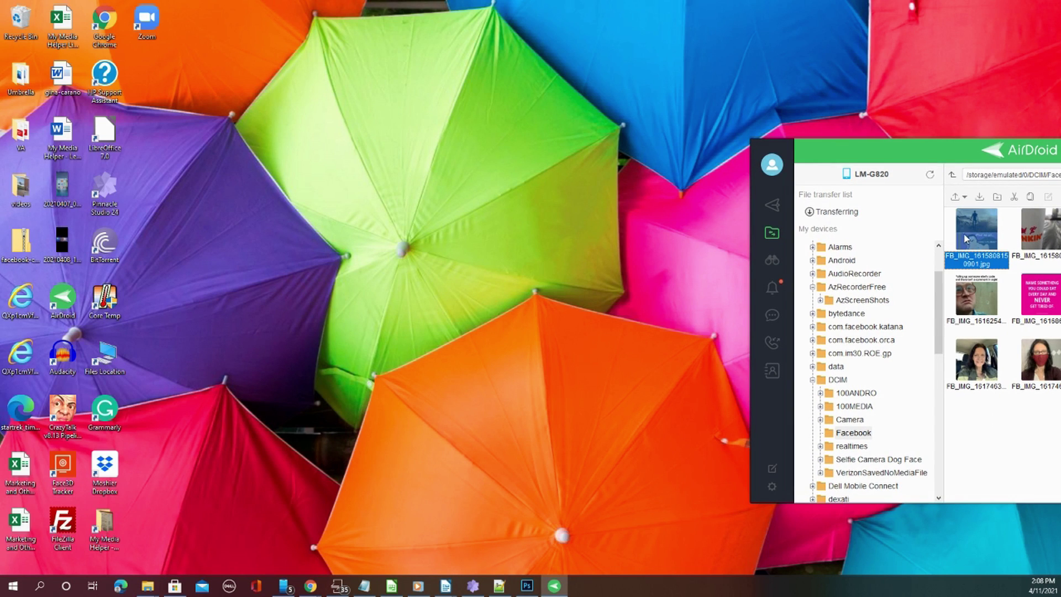
pyautogui.moveTo(445, 212); pyautogui.dragTo(288, 203)
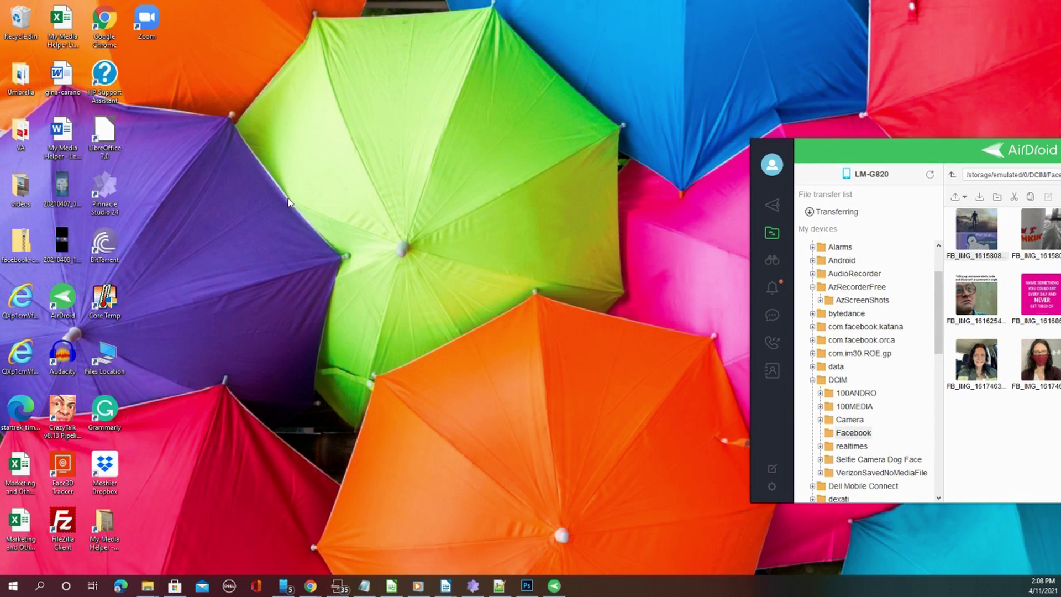
pyautogui.click(976, 232)
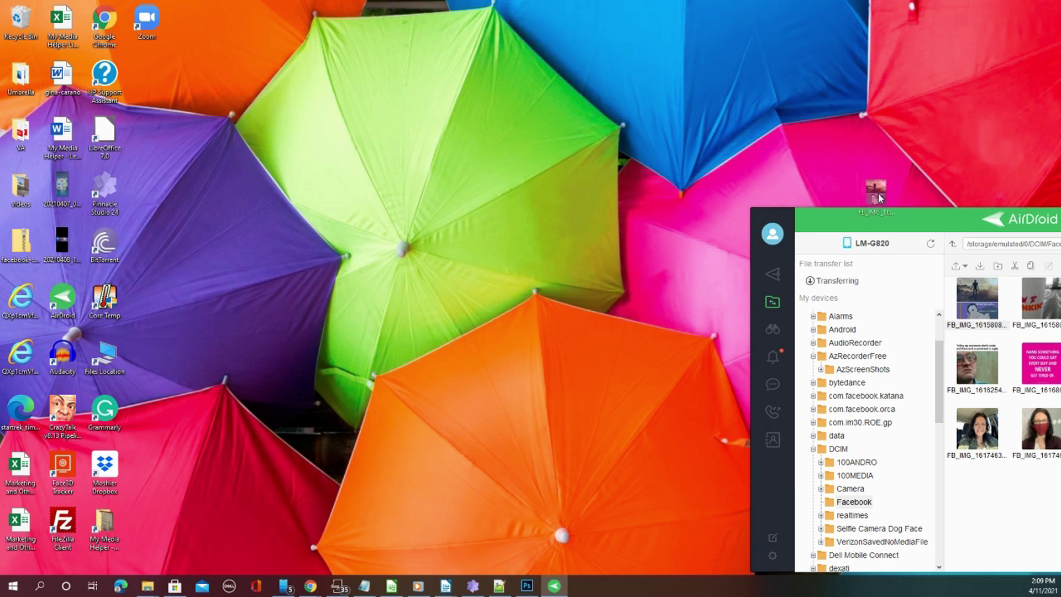
pyautogui.moveTo(977, 232); pyautogui.dragTo(179, 184)
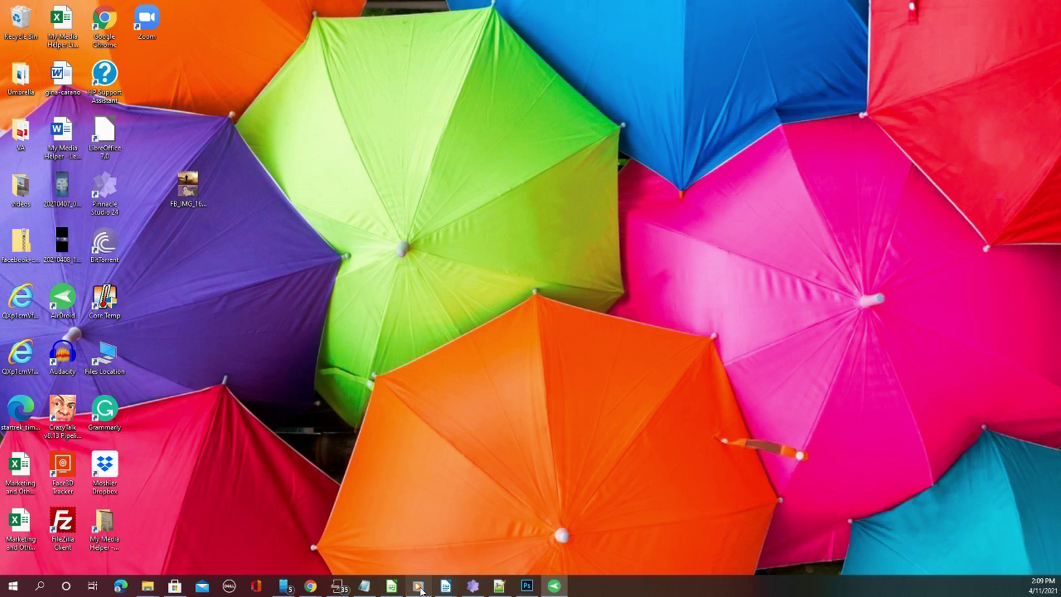
pyautogui.moveTo(311, 587)
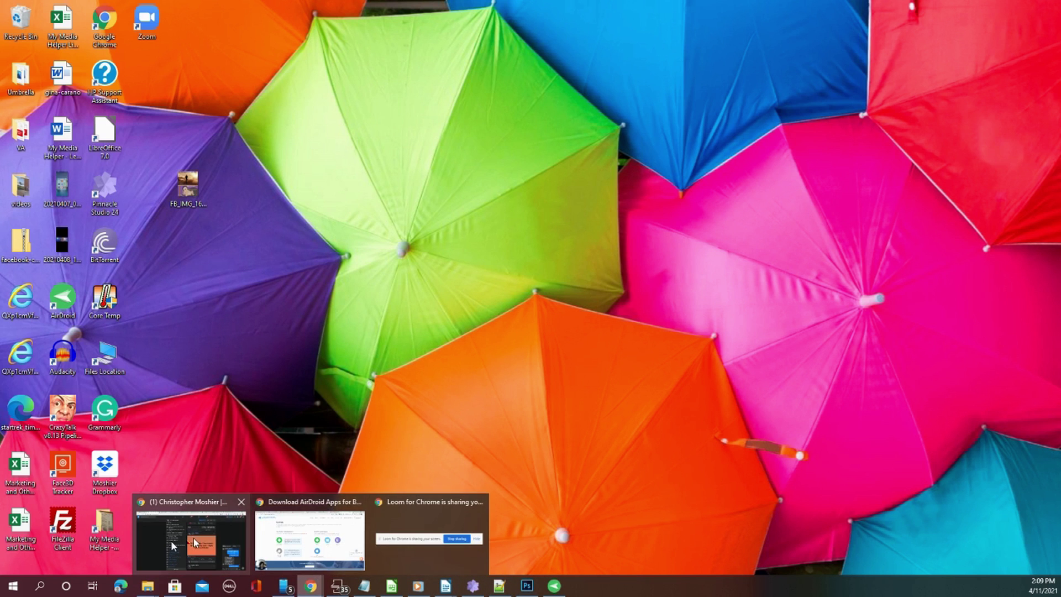
pyautogui.moveTo(354, 563)
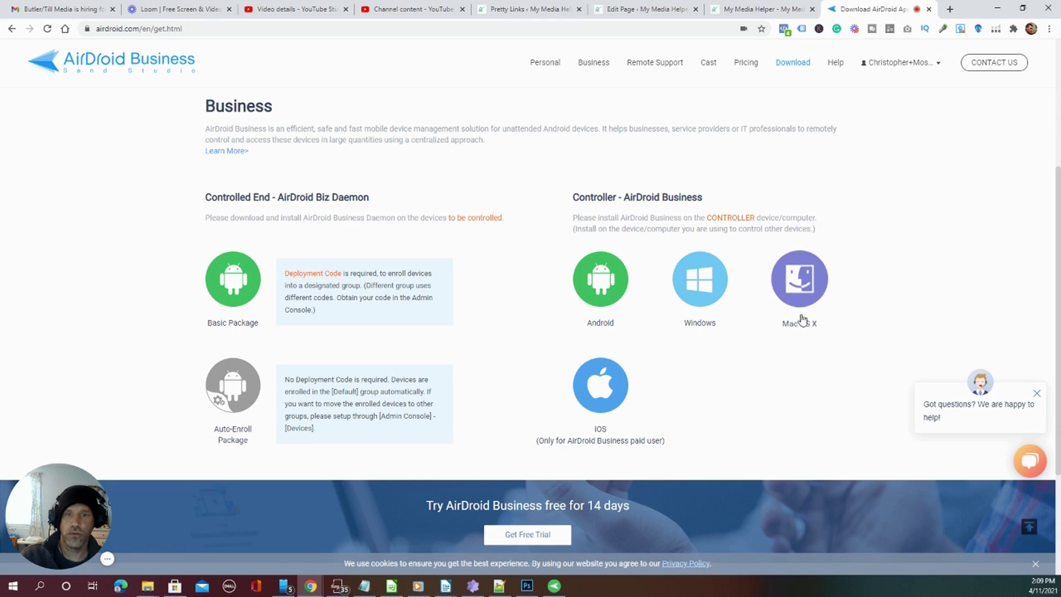
# - Sign in to AirDroid Web at web.airdroid.com with Google to reach the LM-G820 phone
pyautogui.scroll(4, 802, 319)
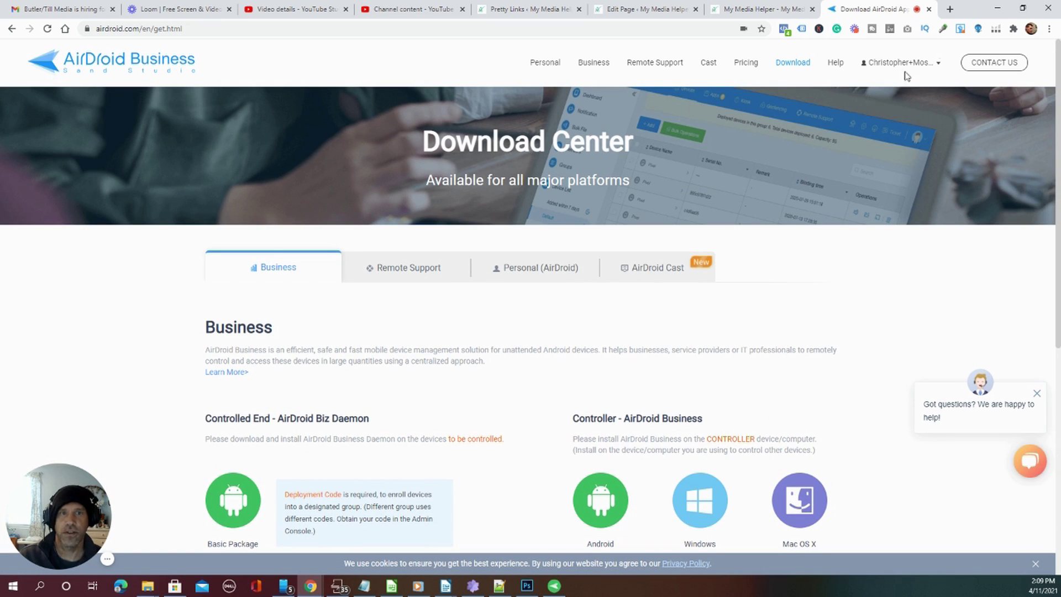
pyautogui.click(902, 85)
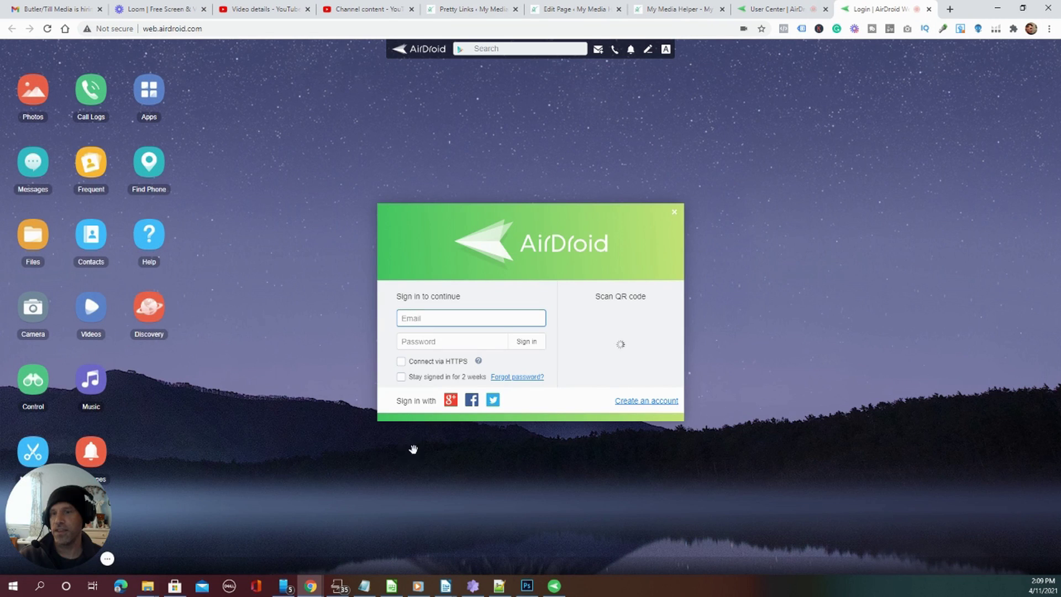
pyautogui.click(450, 399)
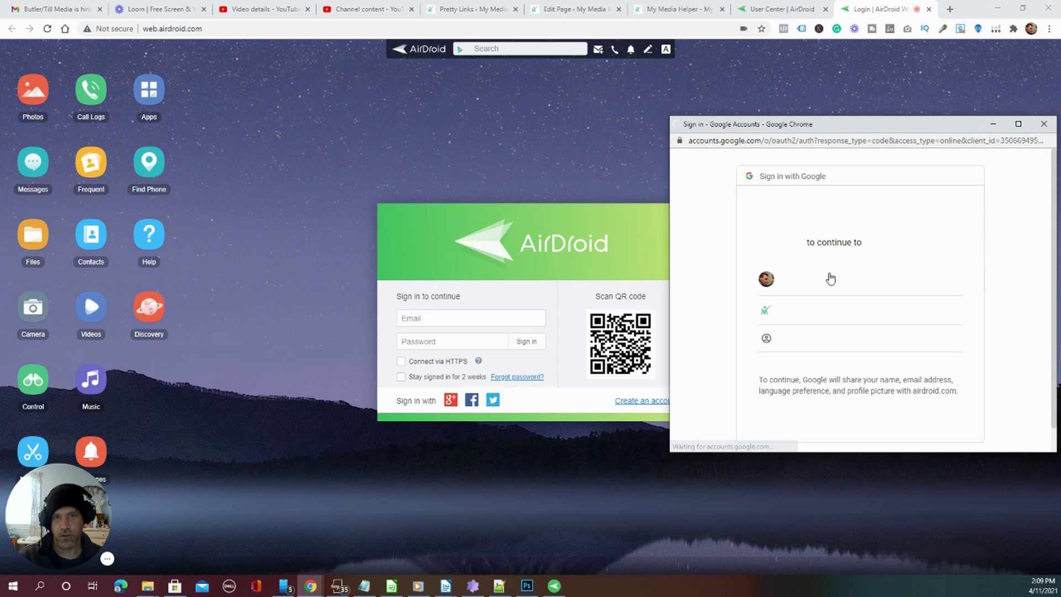
pyautogui.click(825, 286)
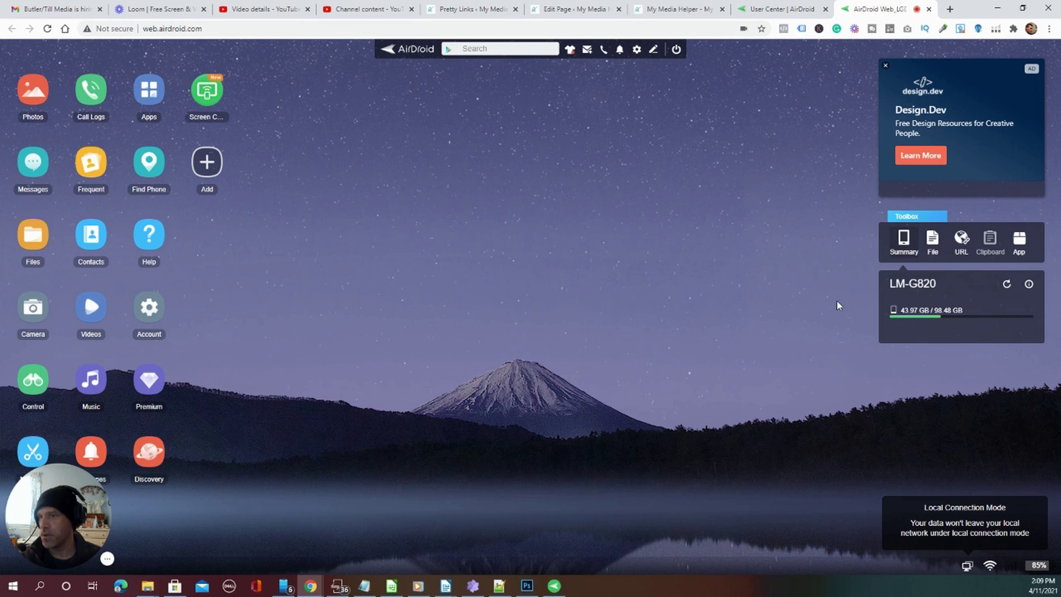
# - In Files, browse SD Card > DCIM > Facebook and download the third FB_IMG photo
pyautogui.click(32, 233)
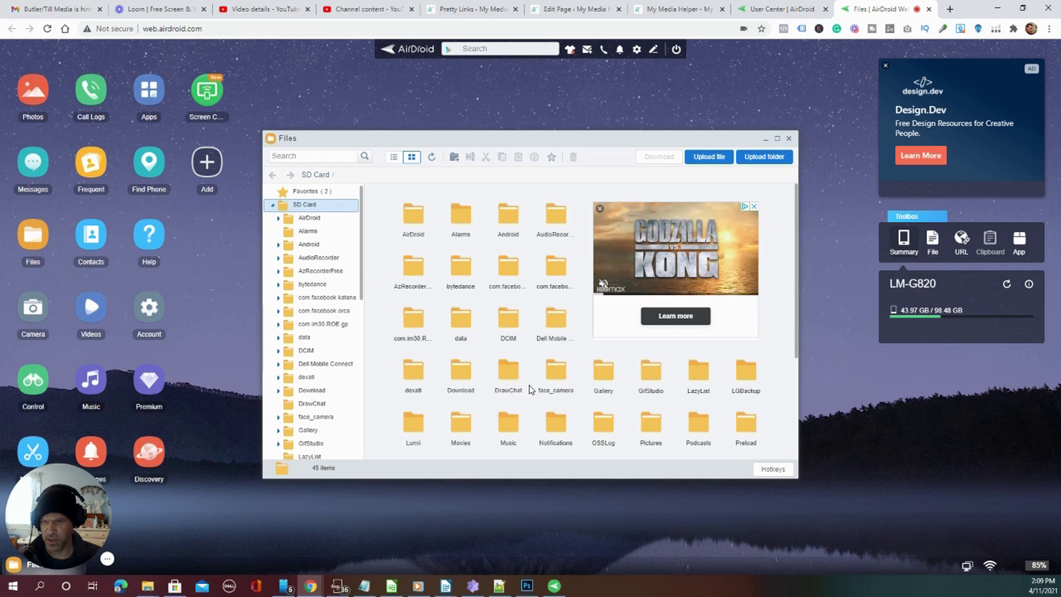
pyautogui.scroll(-1, 592, 387)
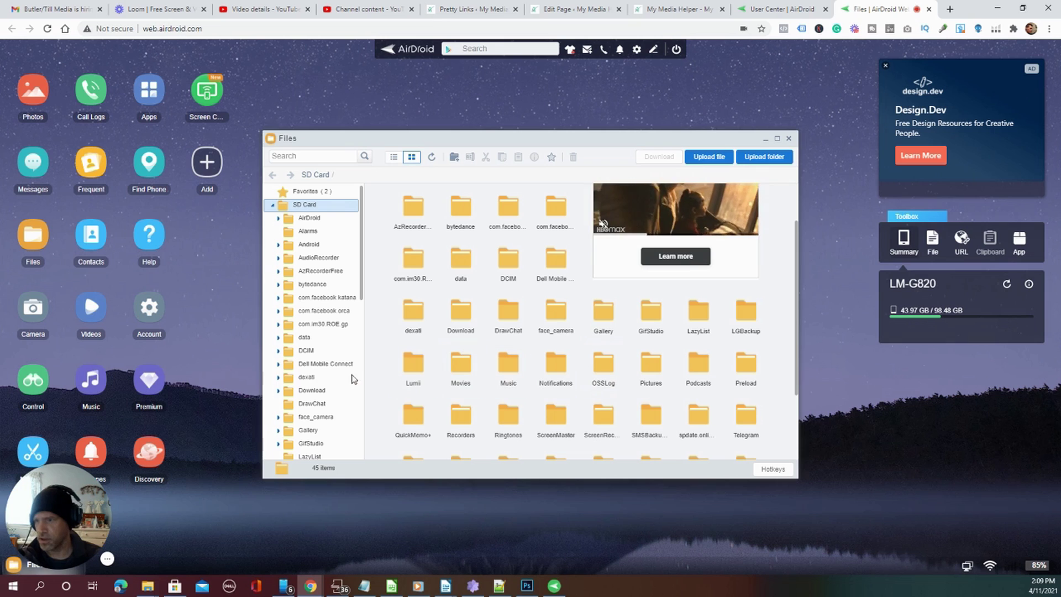
pyautogui.click(313, 351)
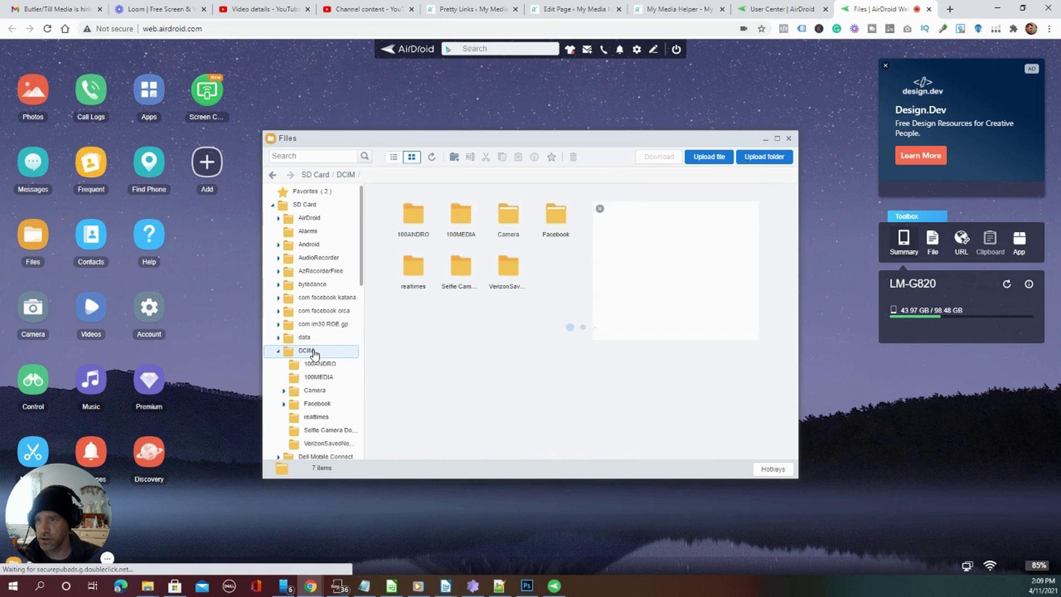
pyautogui.click(563, 231)
pyautogui.doubleClick(563, 231)
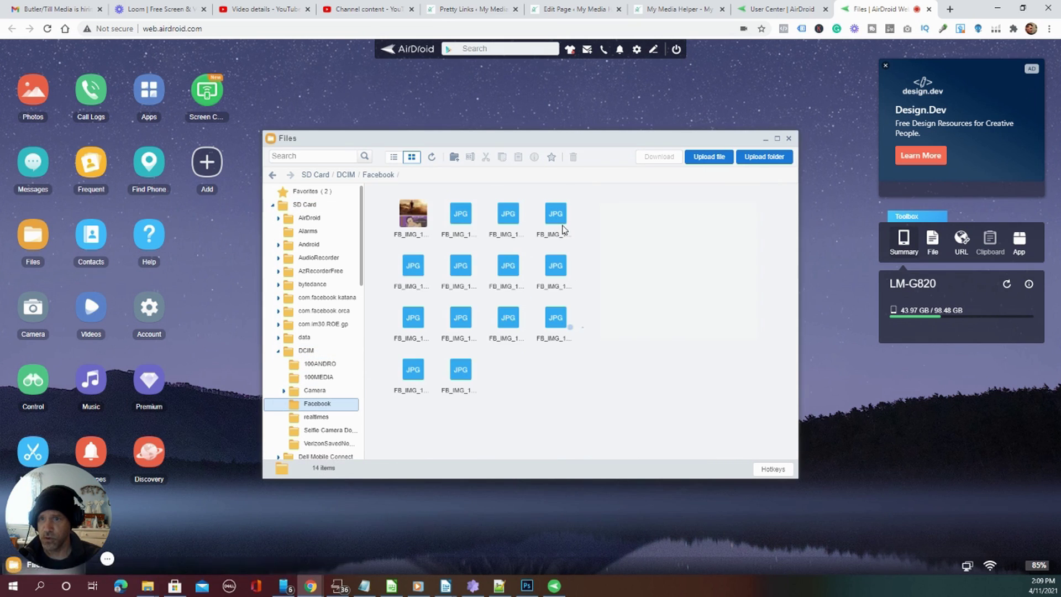
pyautogui.click(511, 220)
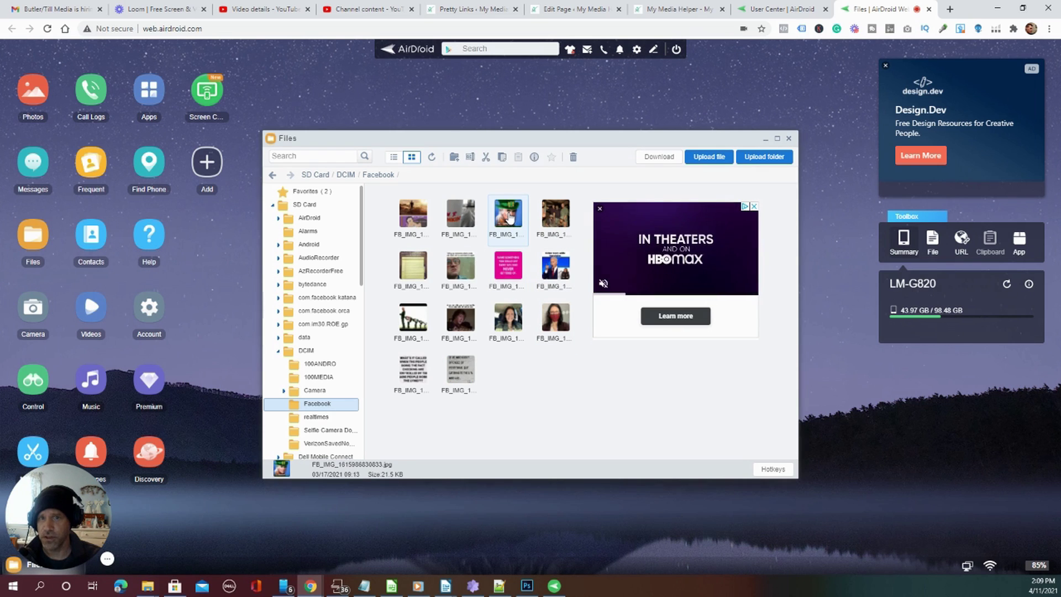
pyautogui.click(658, 157)
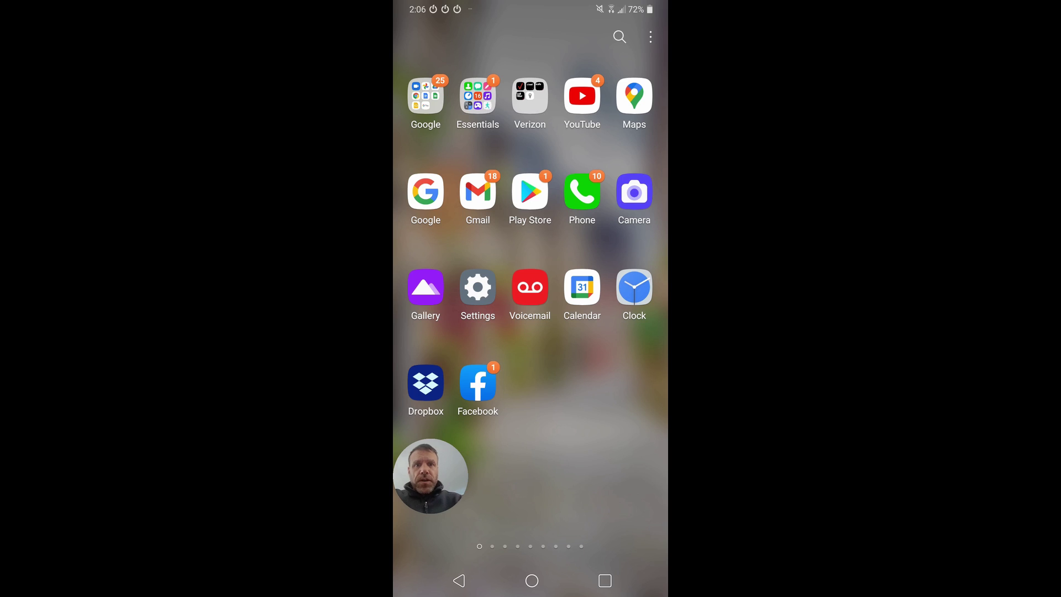
# - Search the Play Store for 'airdroid' and open the installed AirDroid app
pyautogui.click(530, 192)
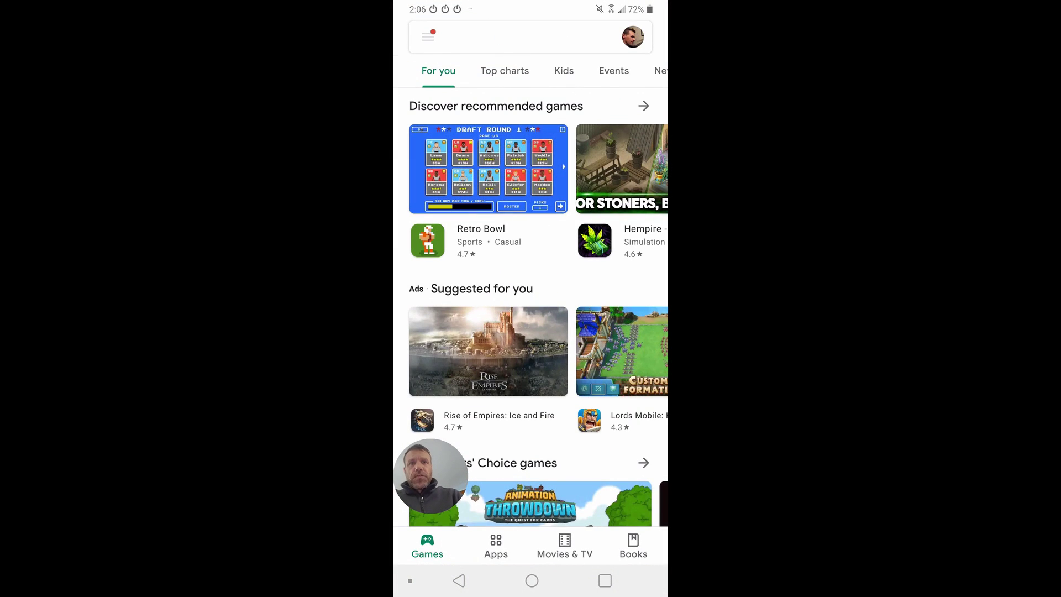
pyautogui.click(525, 37)
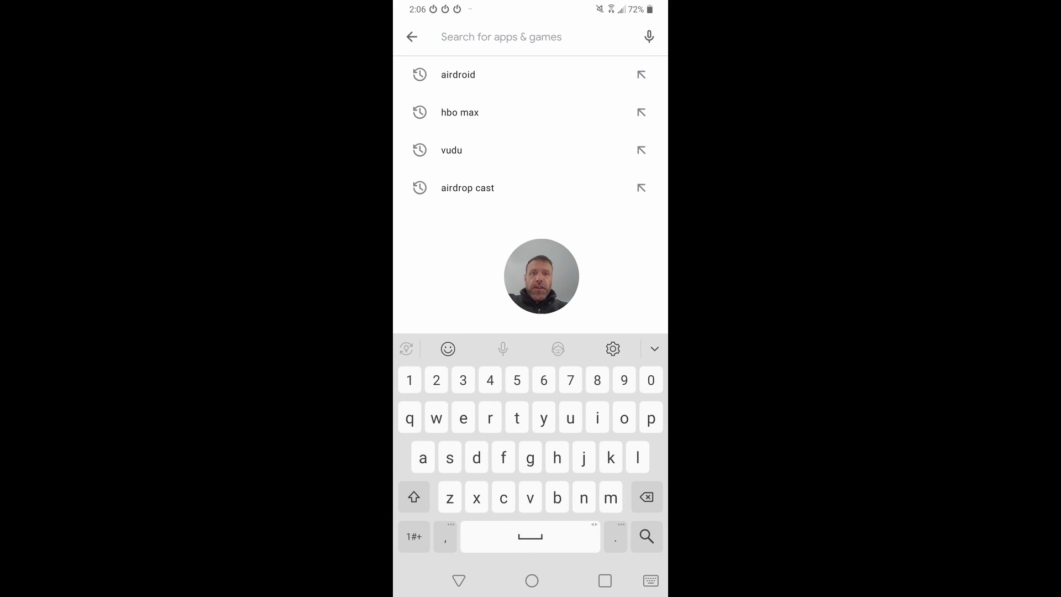
pyautogui.write('aird')
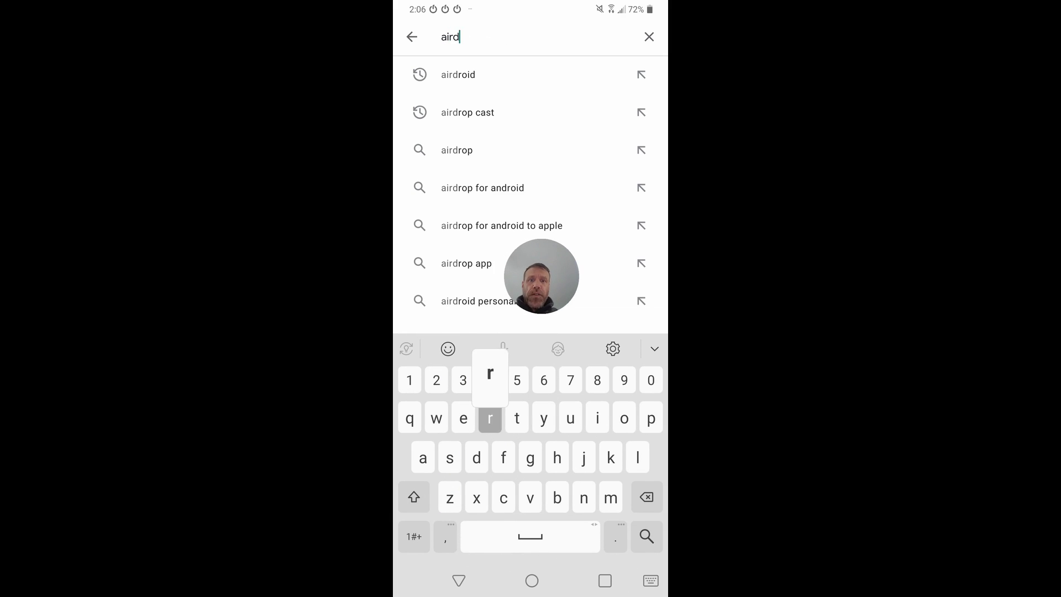
pyautogui.write('roid')
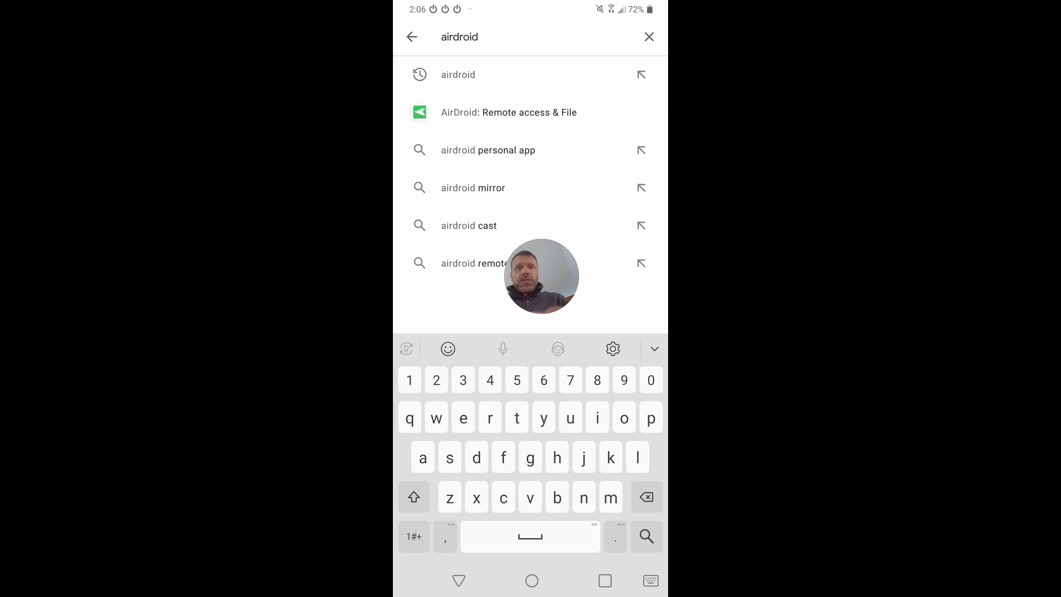
pyautogui.press('Return')
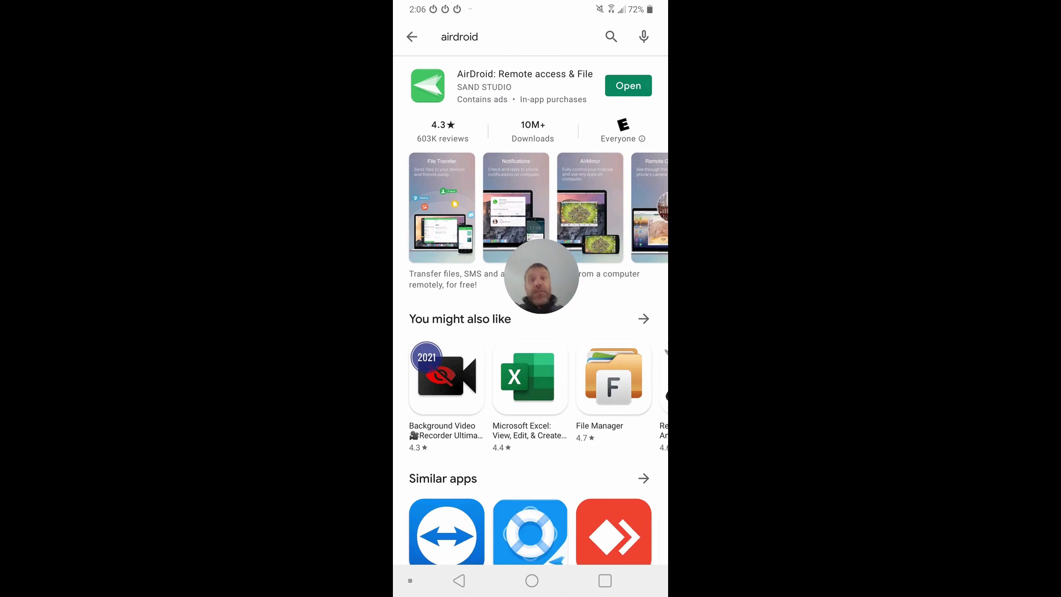
pyautogui.click(628, 85)
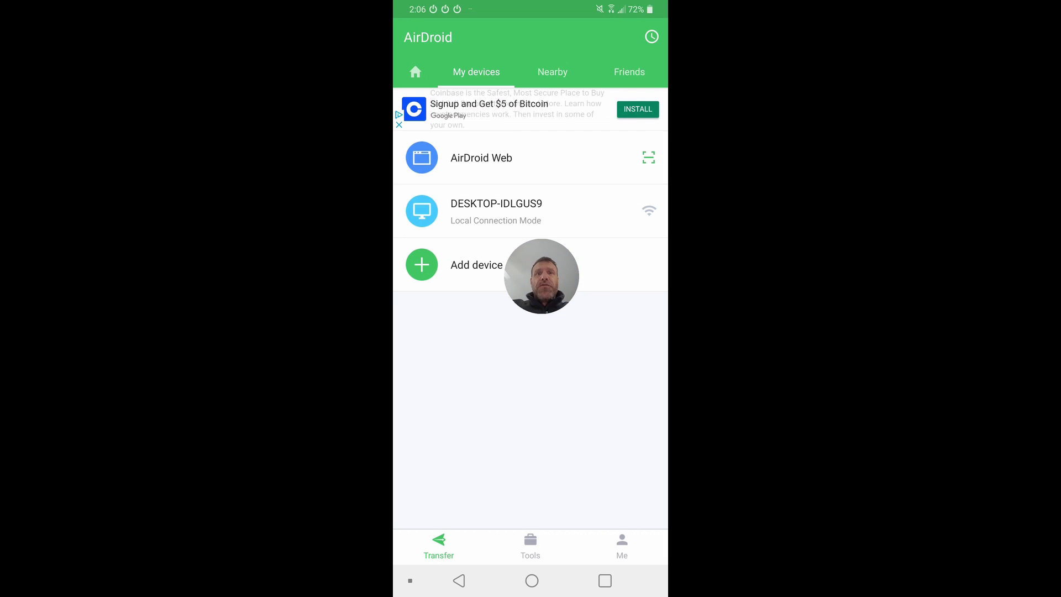
# - Look at the app's Home feed and My devices list, then move to the Tools page
pyautogui.click(415, 71)
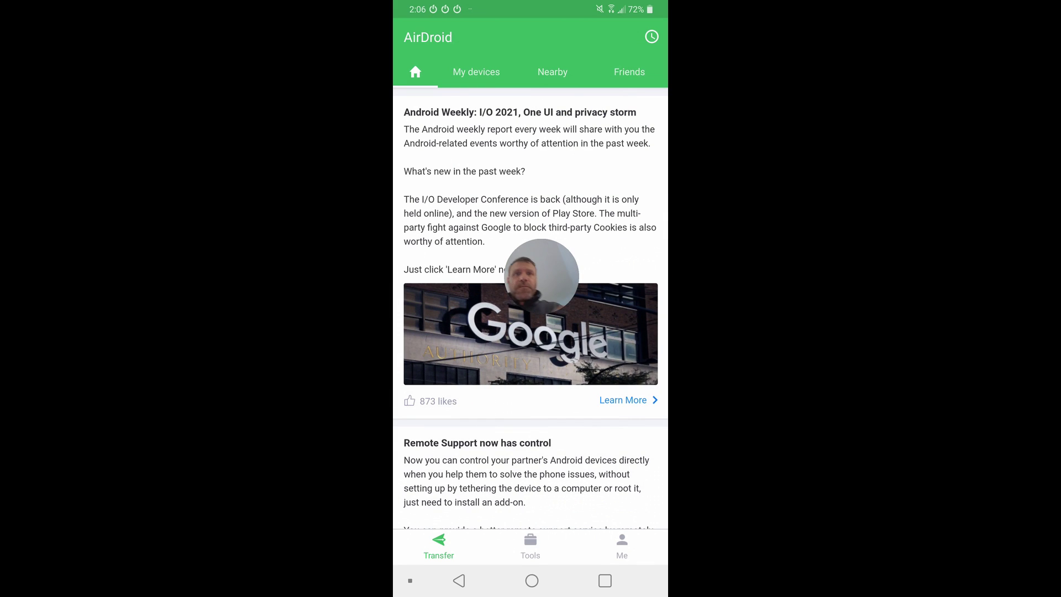
pyautogui.click(476, 72)
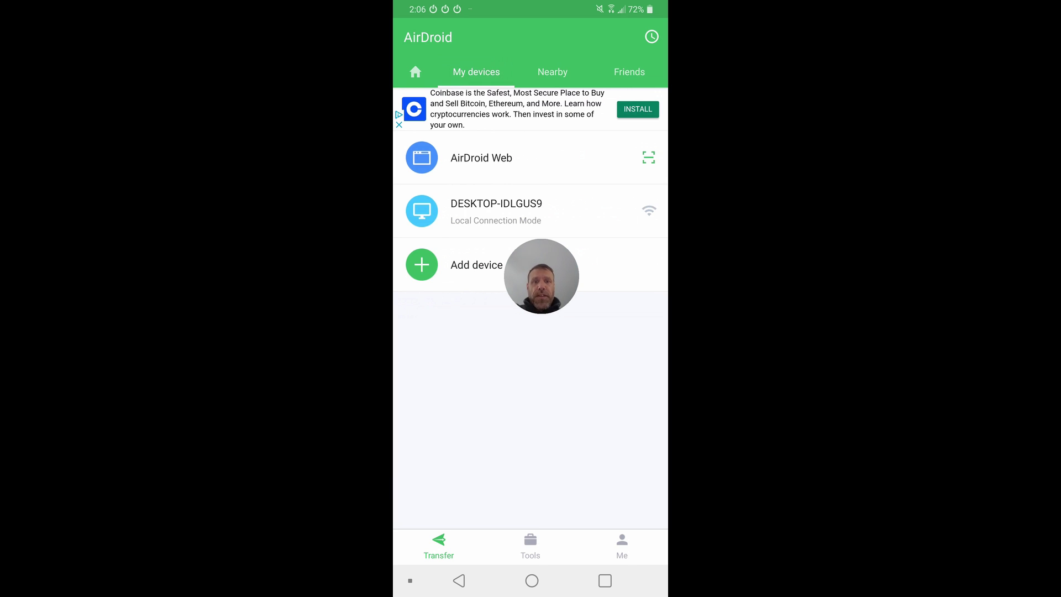
pyautogui.click(530, 546)
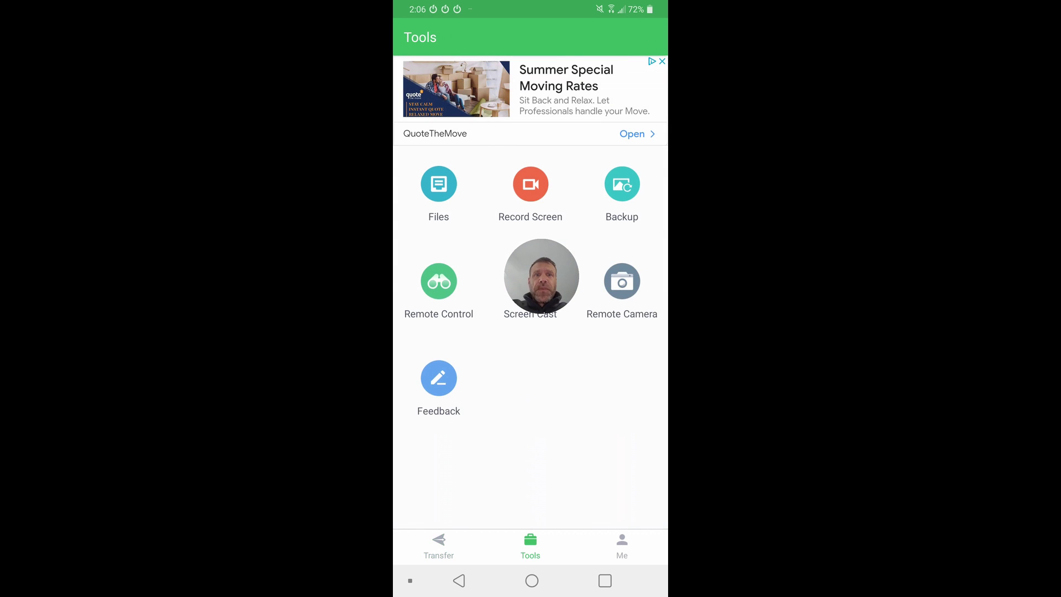
# - Browse Files > Photos to the GifStudio album and select its 2021.03.10 image
pyautogui.click(439, 184)
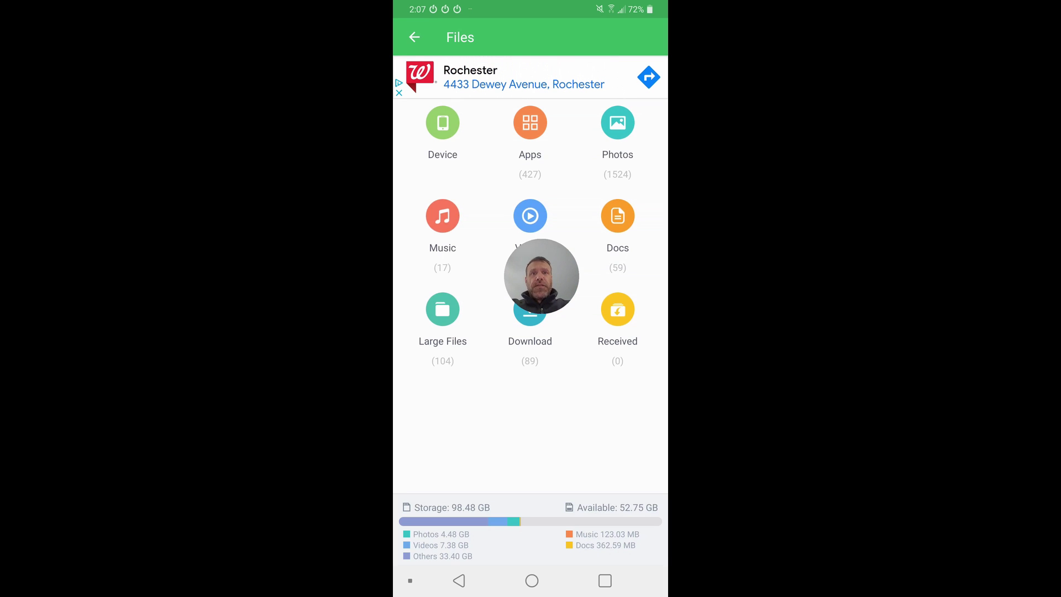
pyautogui.click(618, 122)
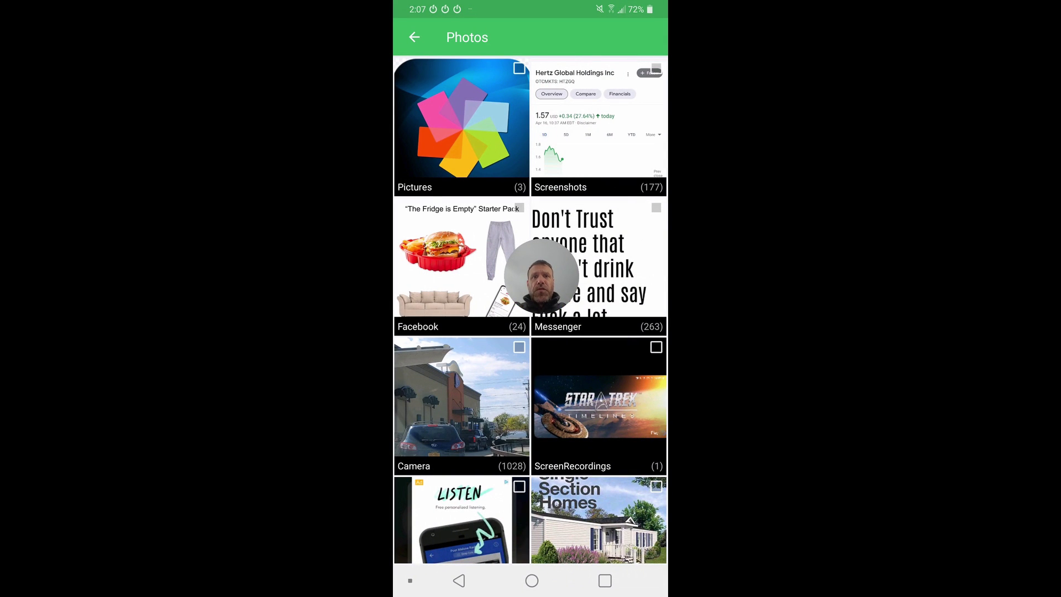
pyautogui.scroll(-5, 529, 309)
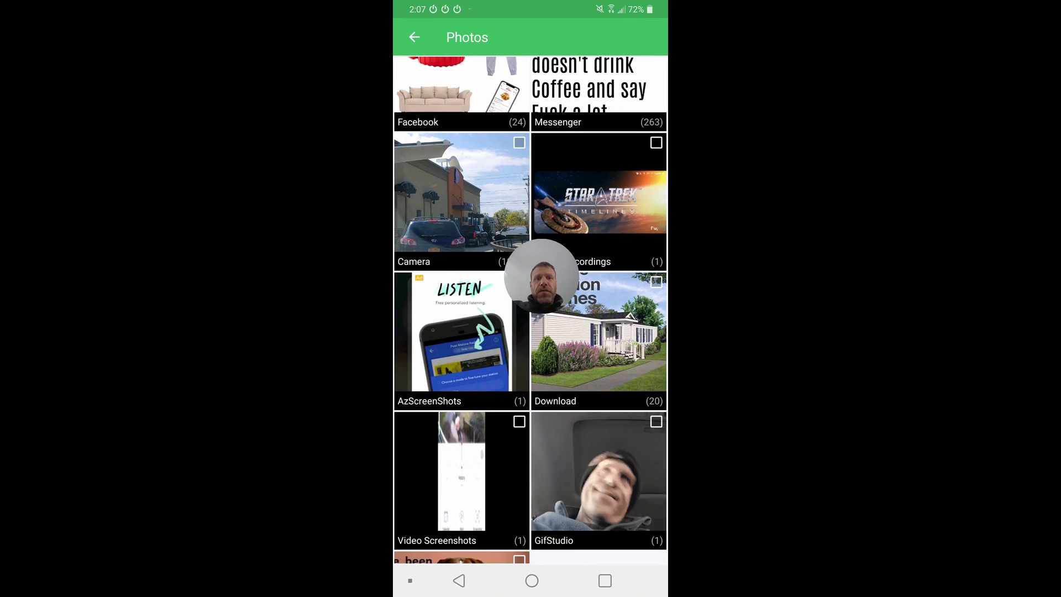
pyautogui.click(598, 480)
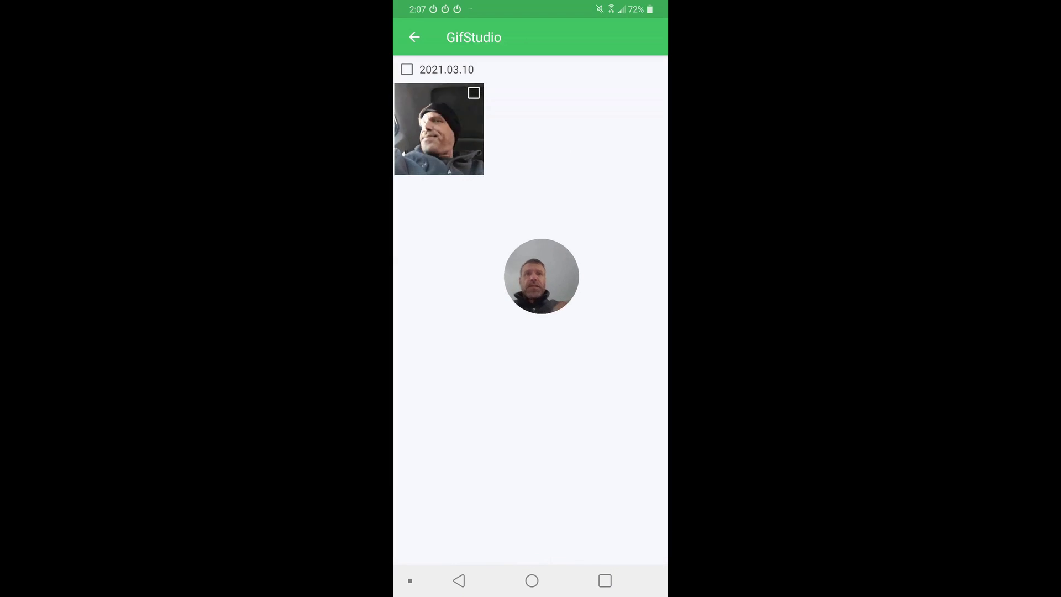
pyautogui.click(439, 129)
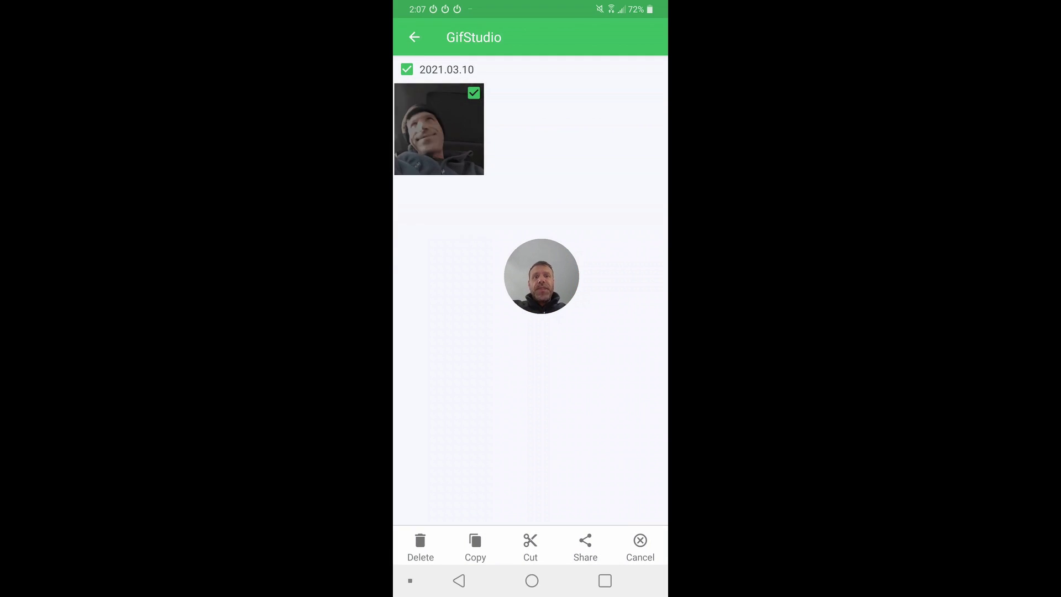
# - Forward the selected image to My computer and bring up the AirDroid desktop client
pyautogui.click(585, 545)
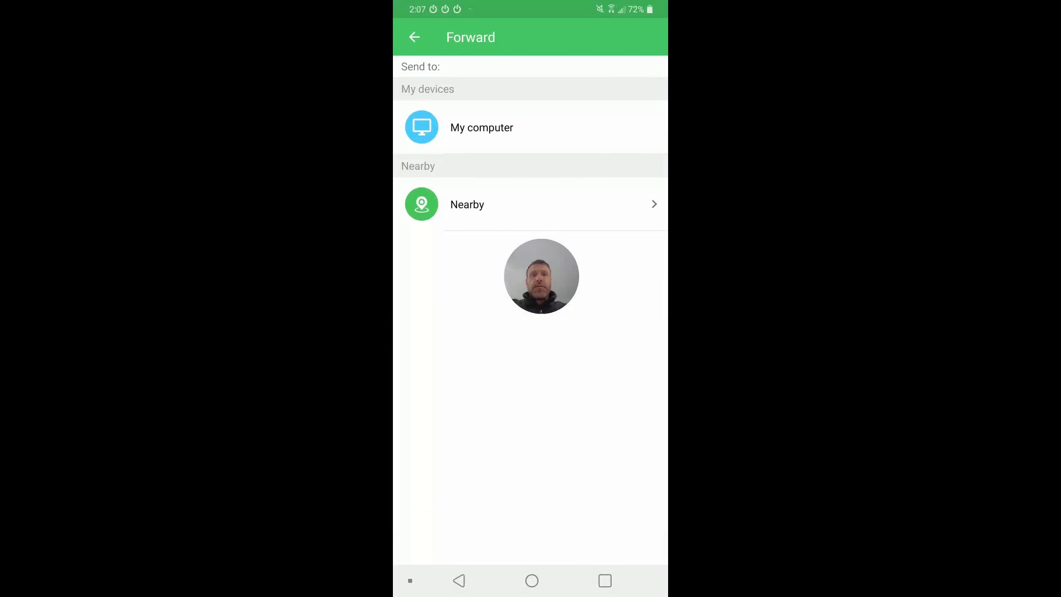
pyautogui.click(481, 127)
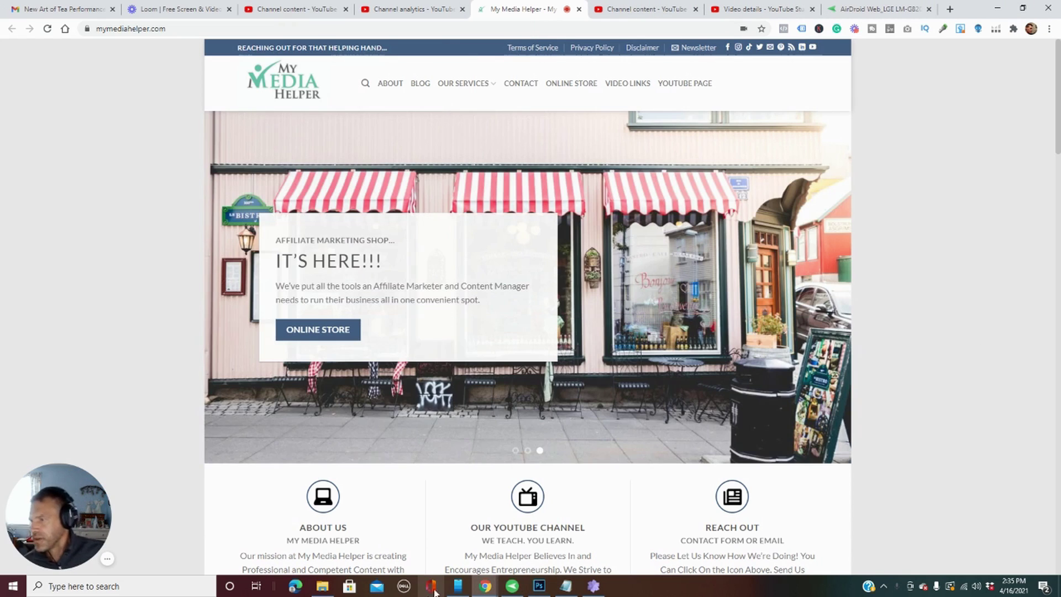
pyautogui.click(512, 585)
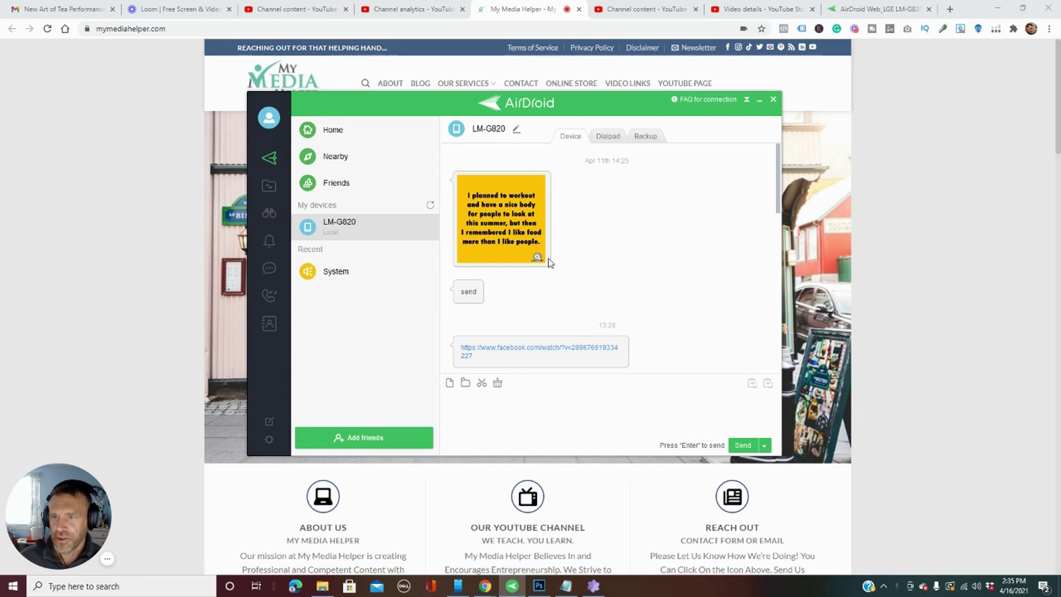
# - Scroll the LM-G820 chat to the received photos and open their PublicStaging folder
pyautogui.scroll(-8, 550, 263)
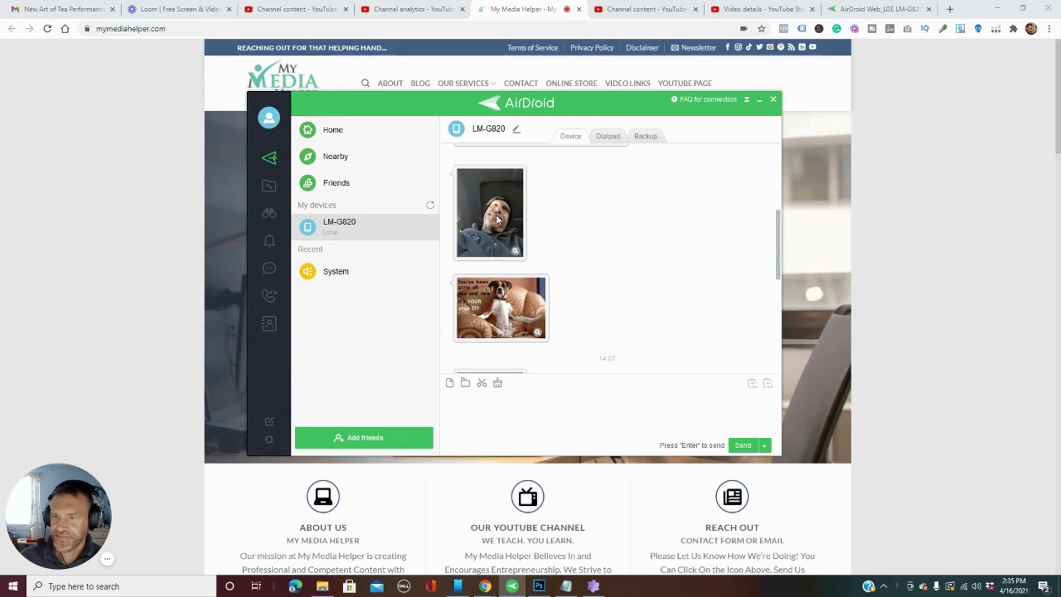
pyautogui.click(516, 254)
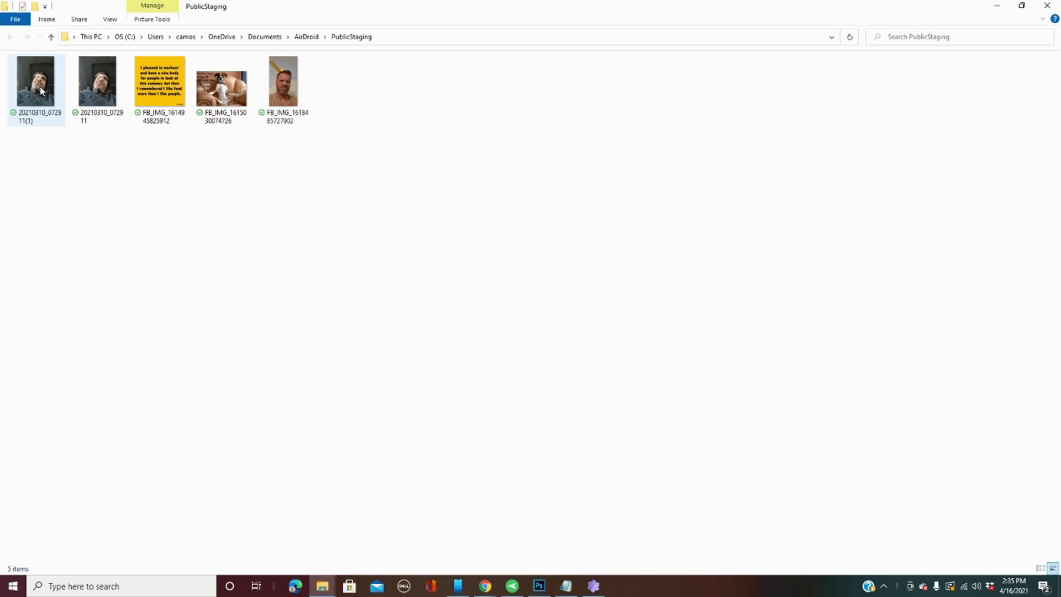
# - Select the first received photo file, then minimize the PublicStaging window to reveal AirDroid Web
pyautogui.moveTo(42, 90); pyautogui.dragTo(763, 230)
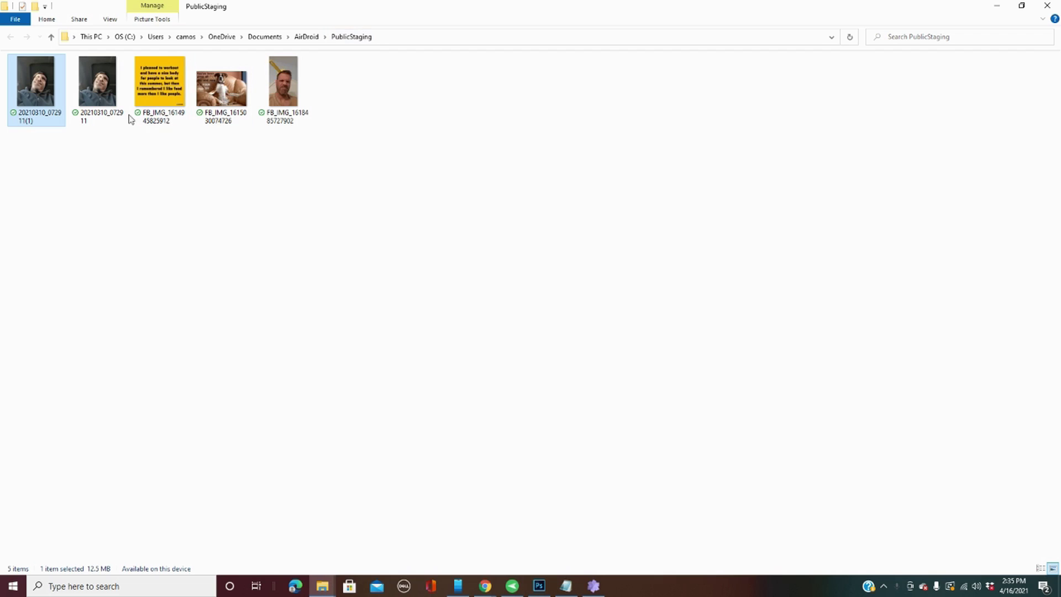
pyautogui.moveTo(52, 101); pyautogui.dragTo(169, 152)
pyautogui.click(996, 6)
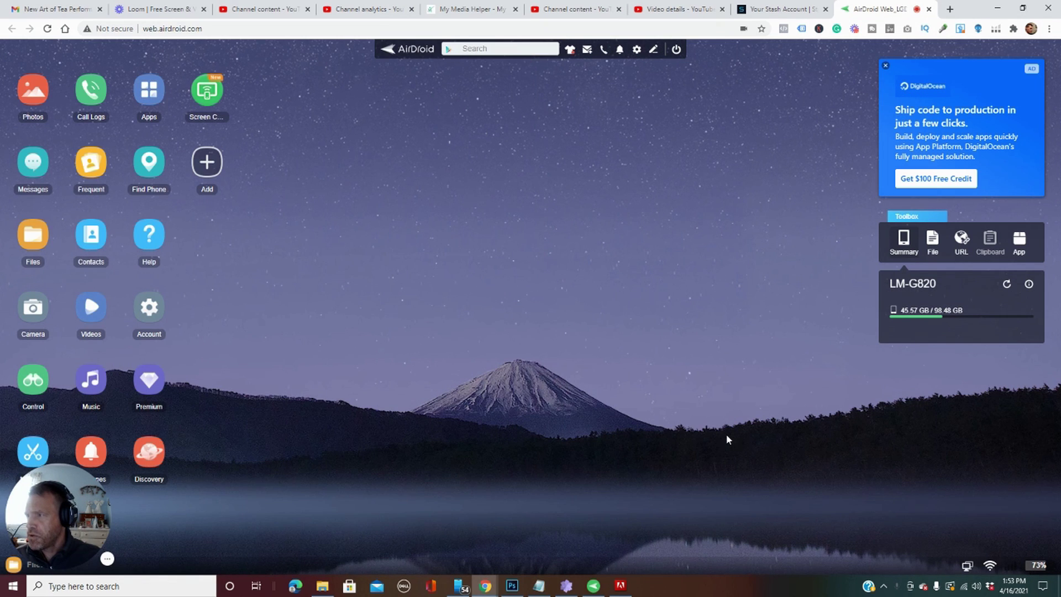
# - Open Files in AirDroid Web and go into the SD Card's AzRecorderFree folder
pyautogui.click(37, 245)
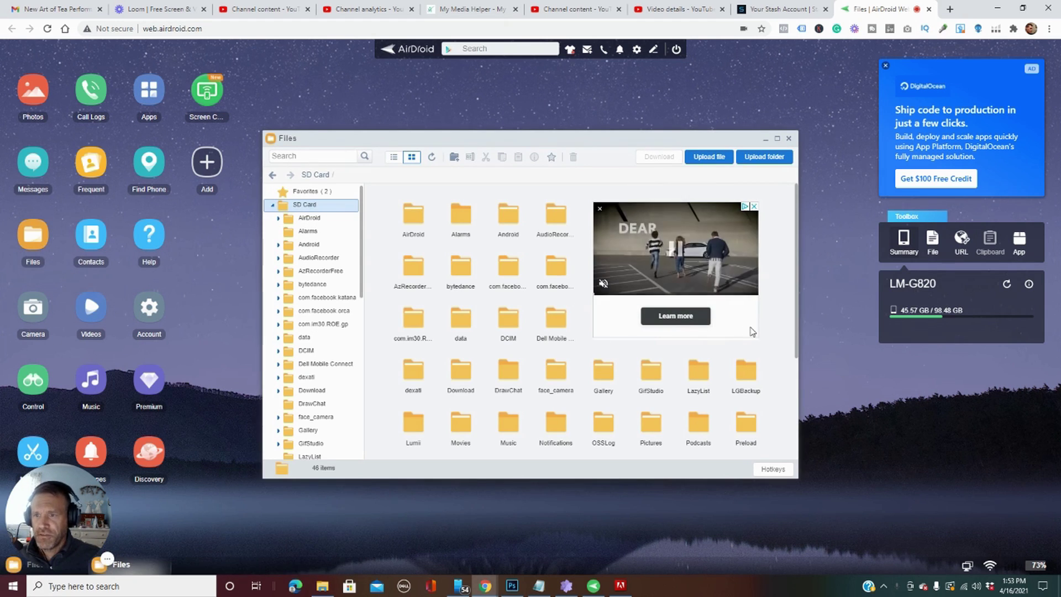
pyautogui.scroll(-3, 765, 335)
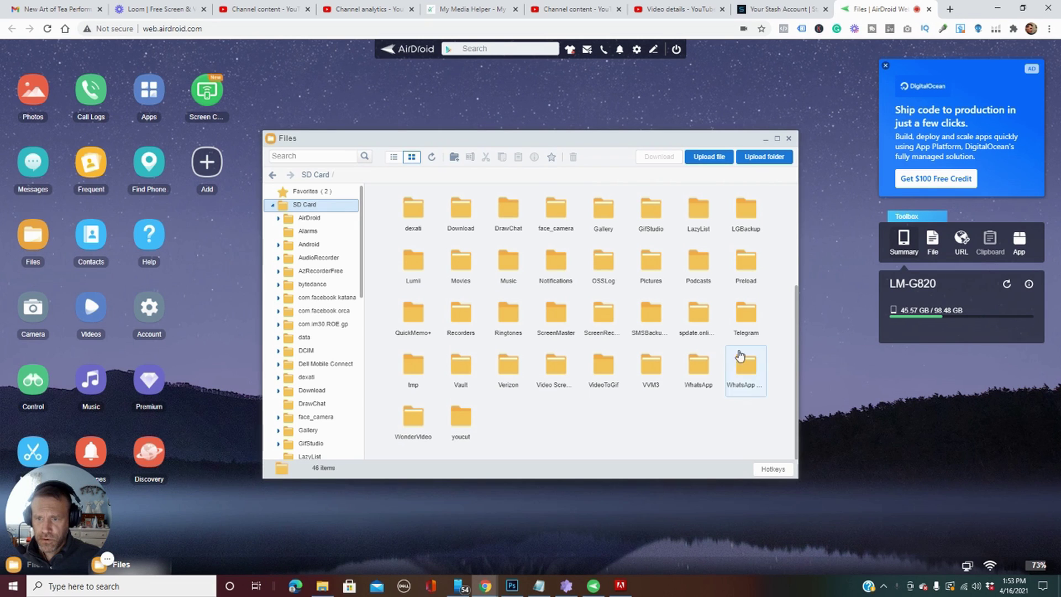
pyautogui.scroll(1, 604, 401)
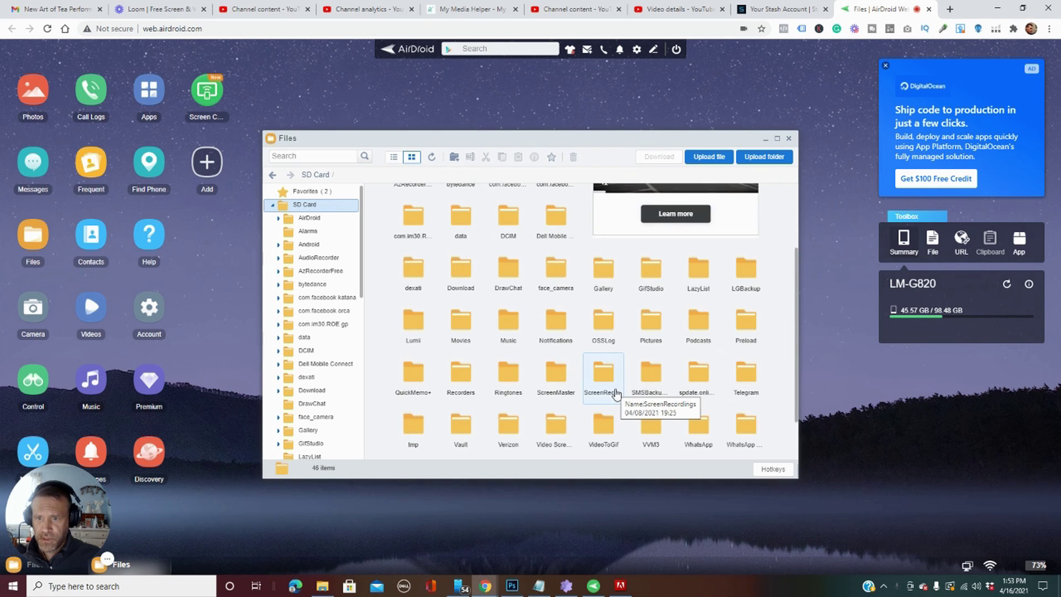
pyautogui.scroll(2, 616, 393)
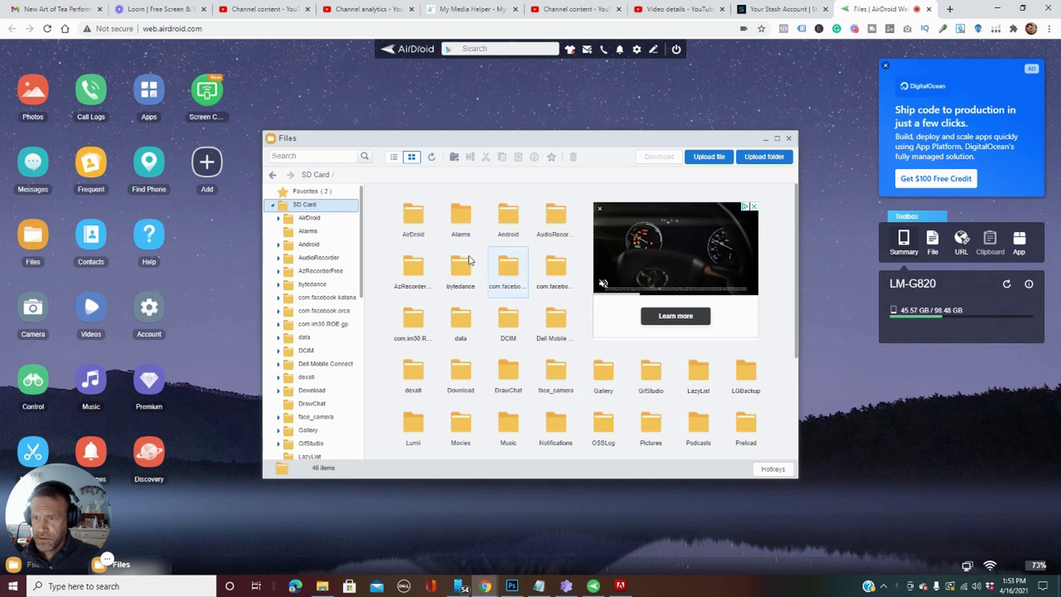
pyautogui.click(411, 269)
pyautogui.doubleClick(412, 269)
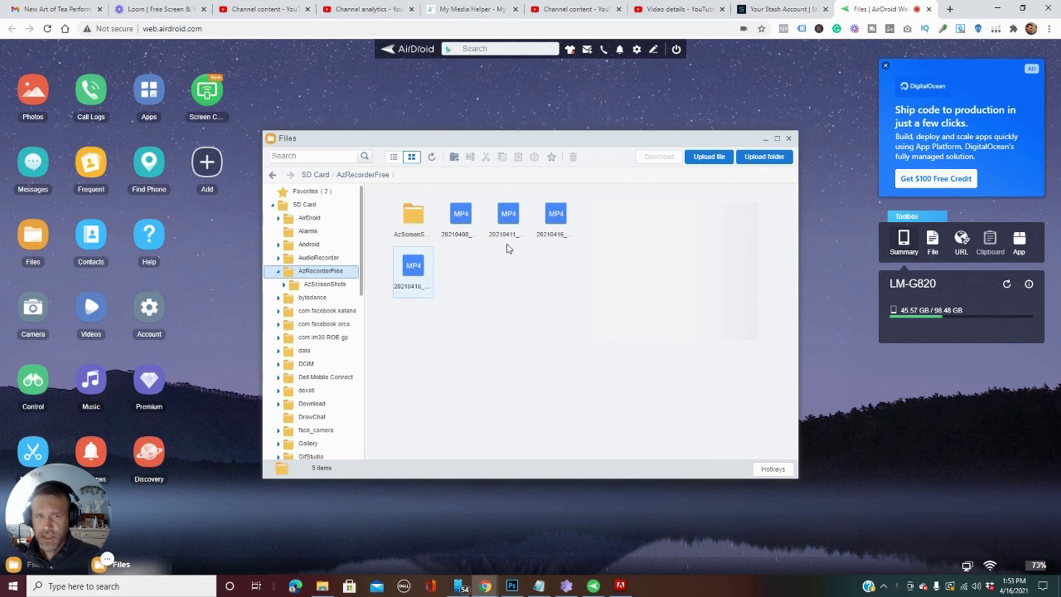
# - Minimize the browser and File Explorer, bring AirDroid Web back, and select the newest MP4 recording
pyautogui.click(1033, 7)
pyautogui.click(995, 8)
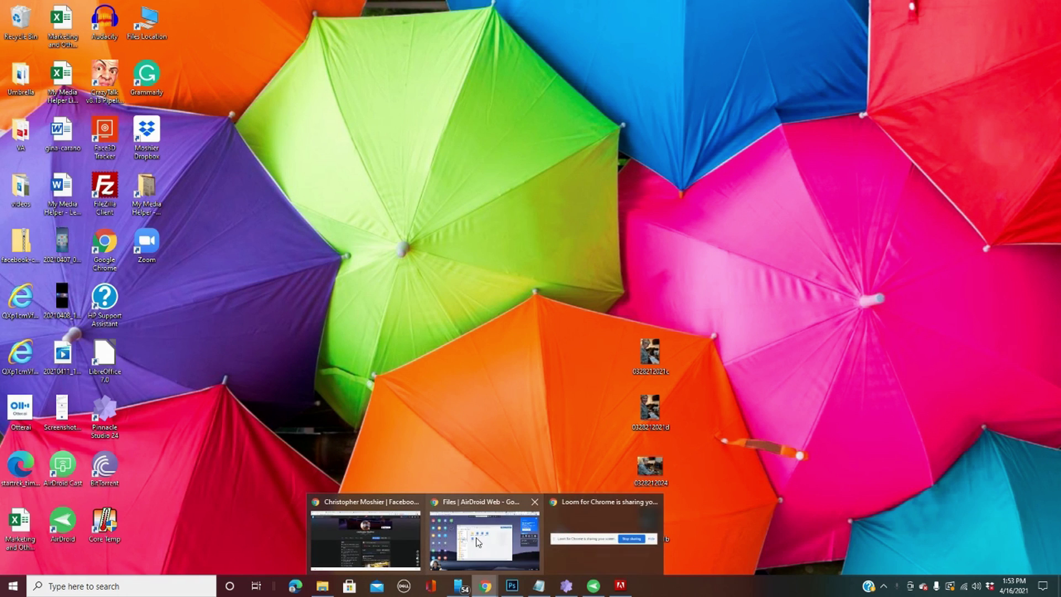
pyautogui.moveTo(485, 586)
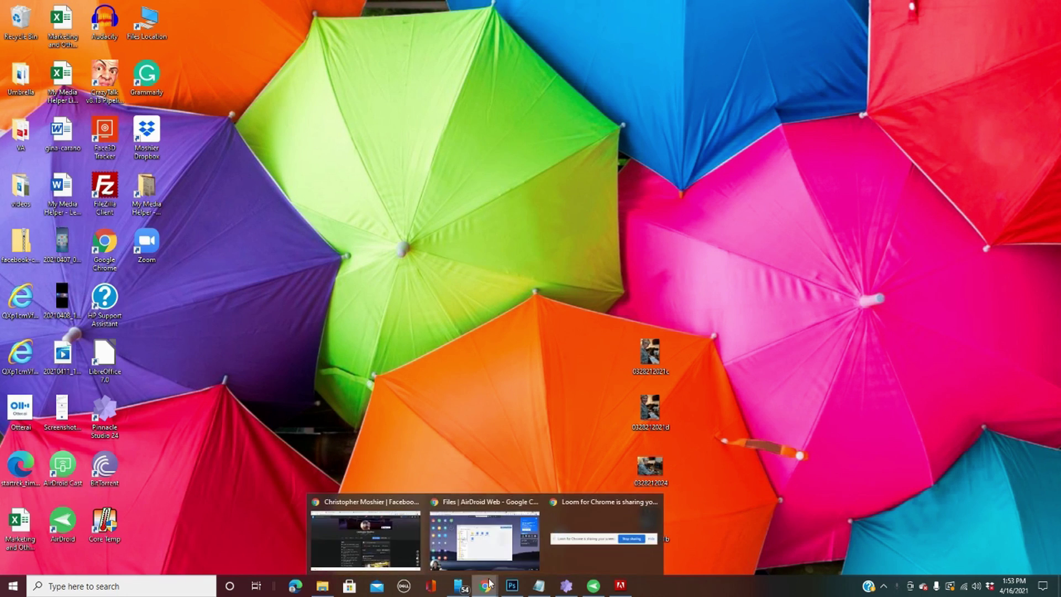
pyautogui.click(491, 547)
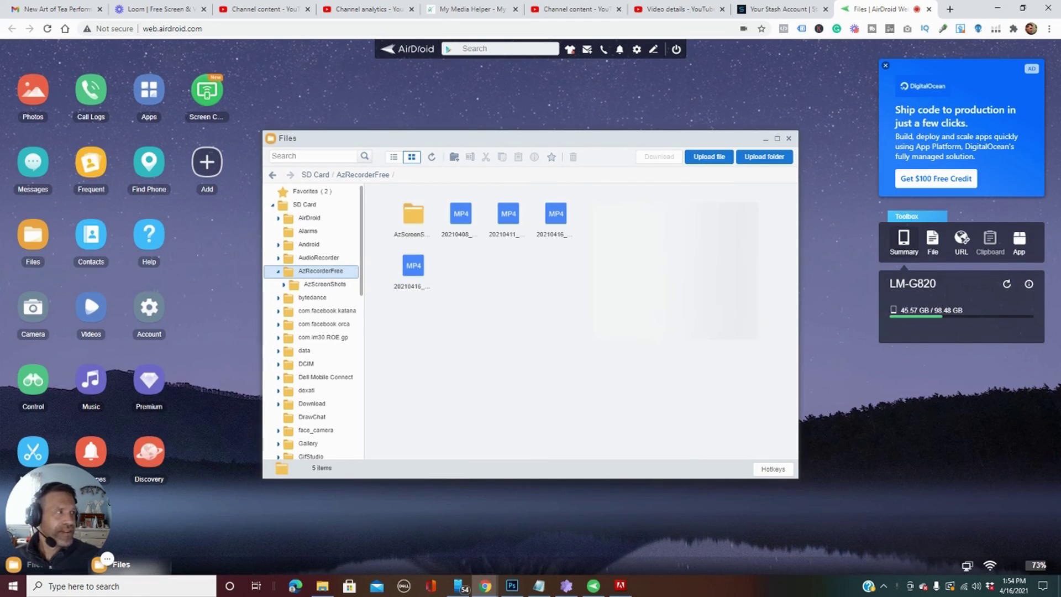
pyautogui.moveTo(413, 273); pyautogui.dragTo(1034, 281)
pyautogui.rightClick(413, 275)
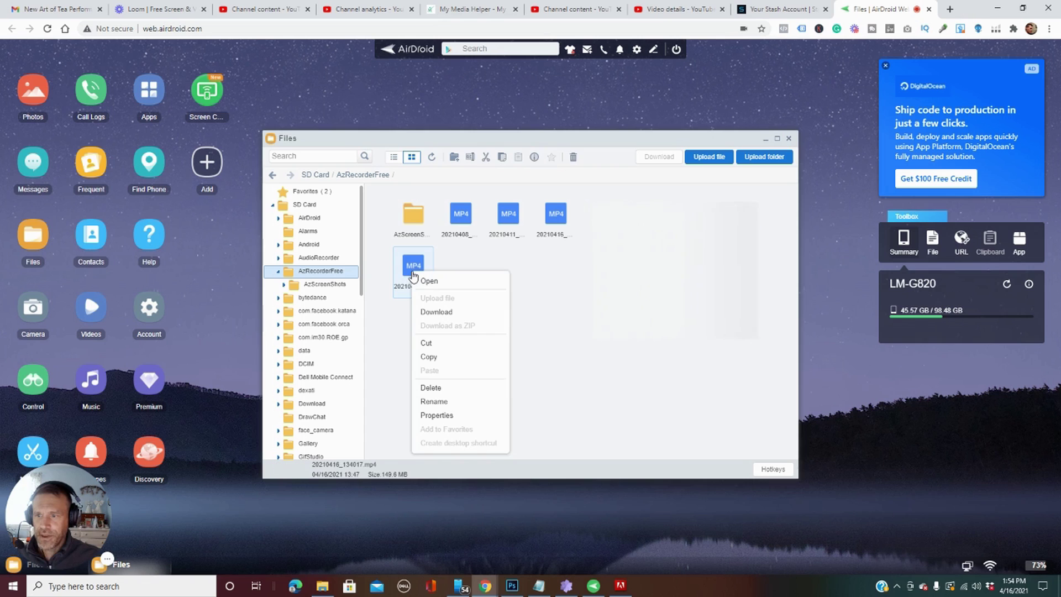
pyautogui.click(447, 315)
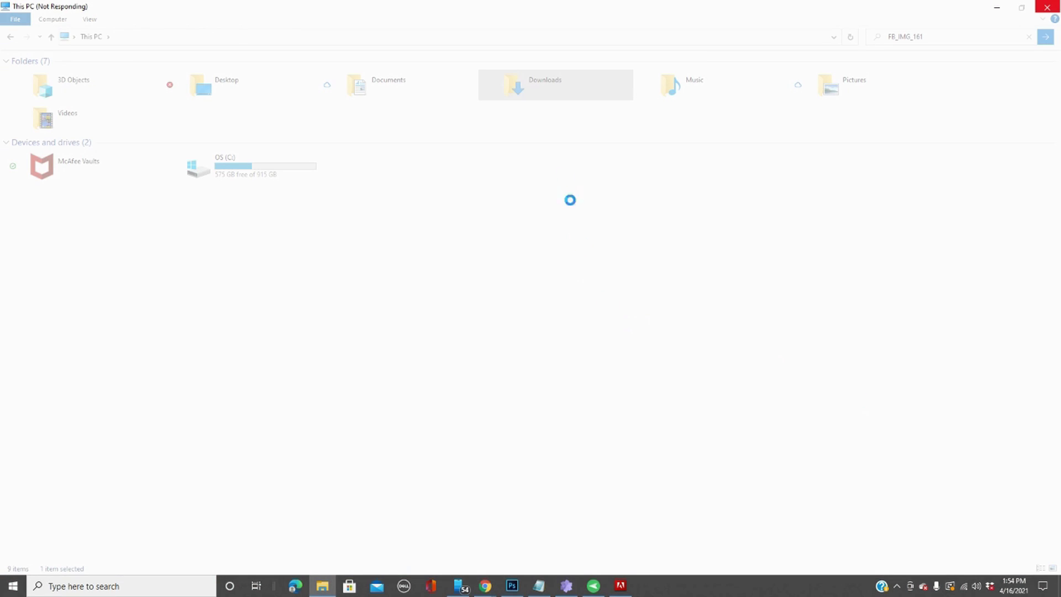
pyautogui.click(997, 8)
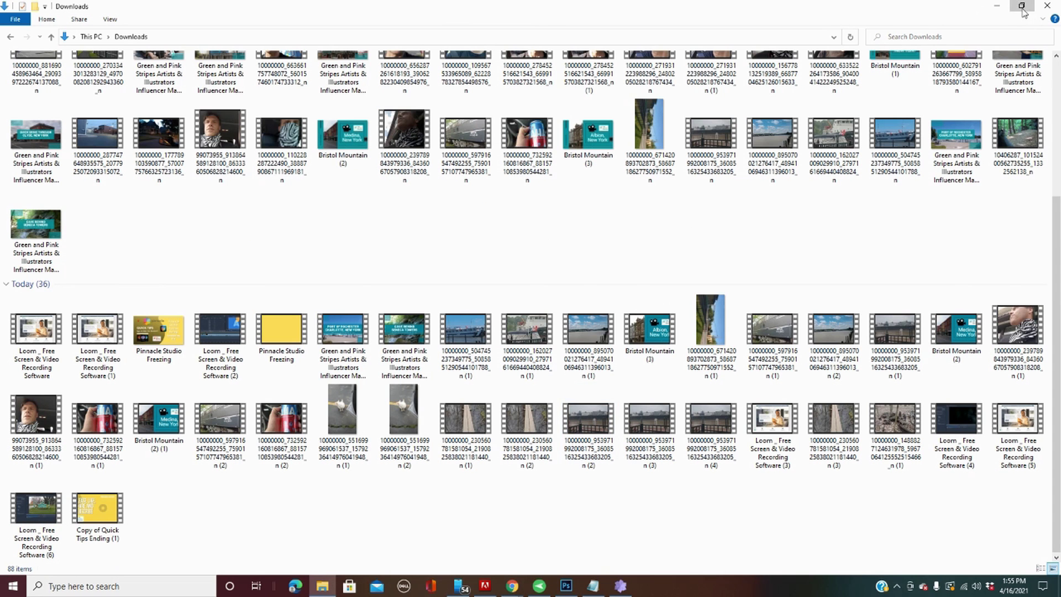
pyautogui.click(1021, 5)
pyautogui.click(539, 305)
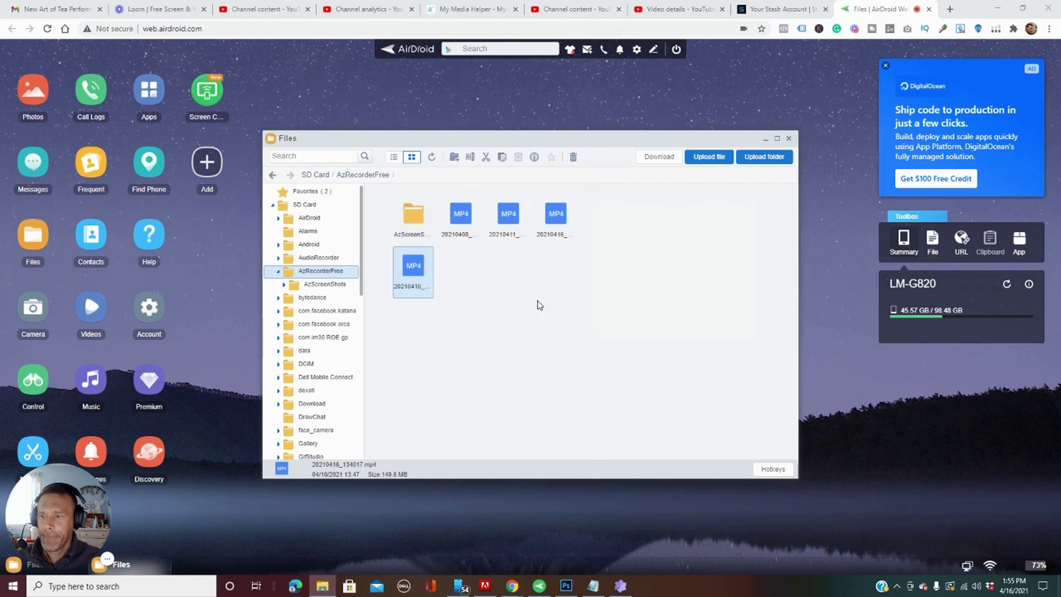
# - Download 20210416_134017.mp4 to the PC, then view the Downloads folder at normal window size
pyautogui.rightClick(410, 271)
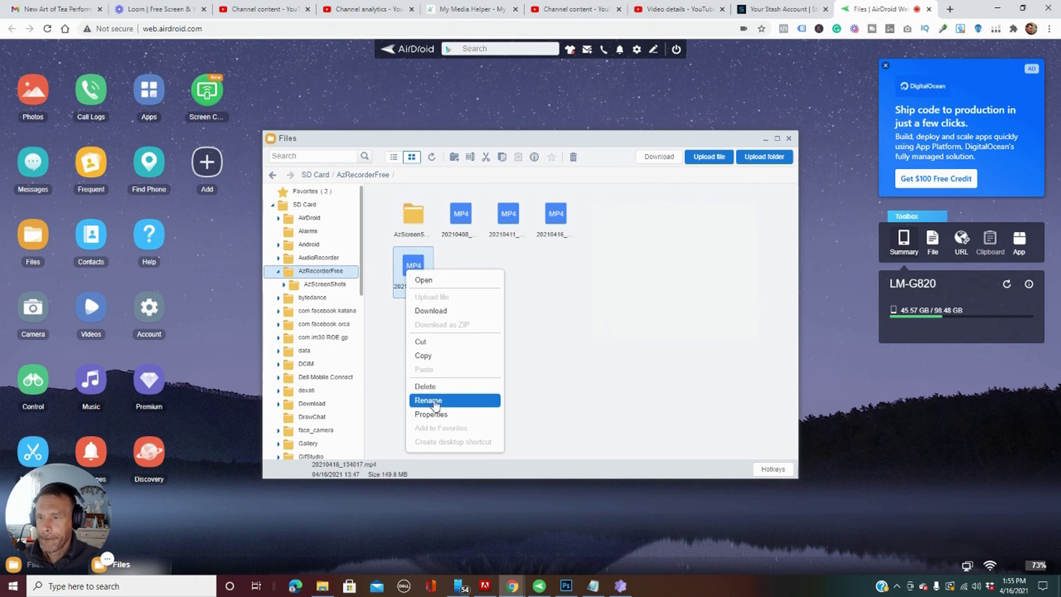
pyautogui.click(434, 310)
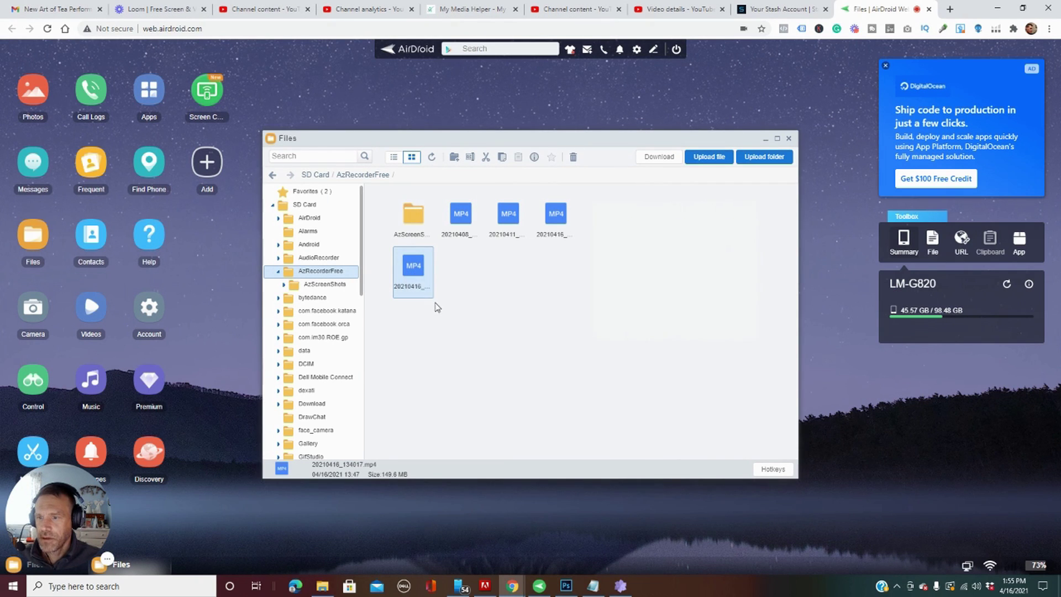
pyautogui.rightClick(420, 278)
pyautogui.click(440, 314)
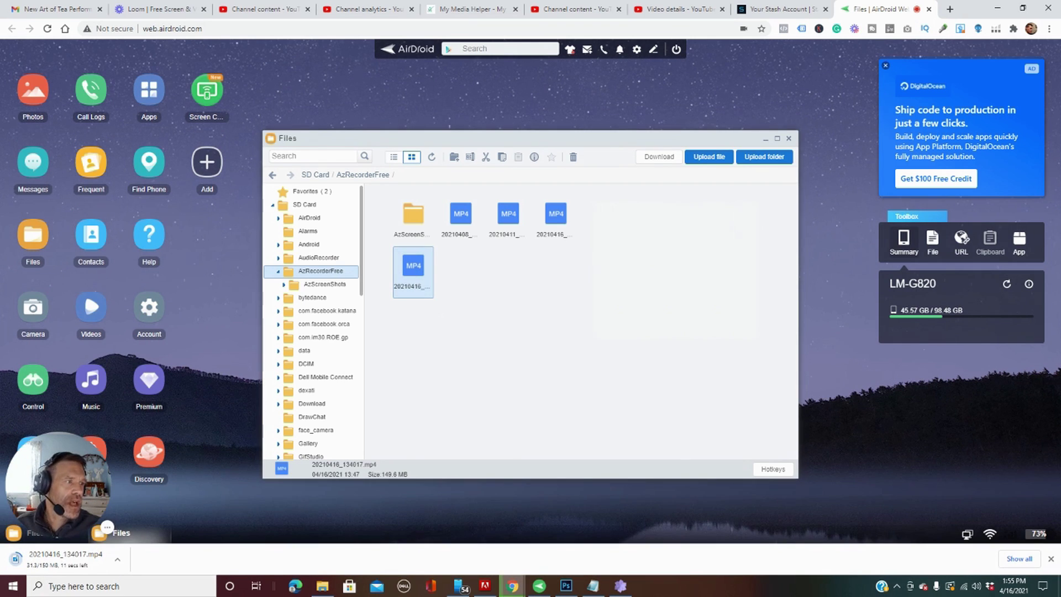
pyautogui.click(549, 131)
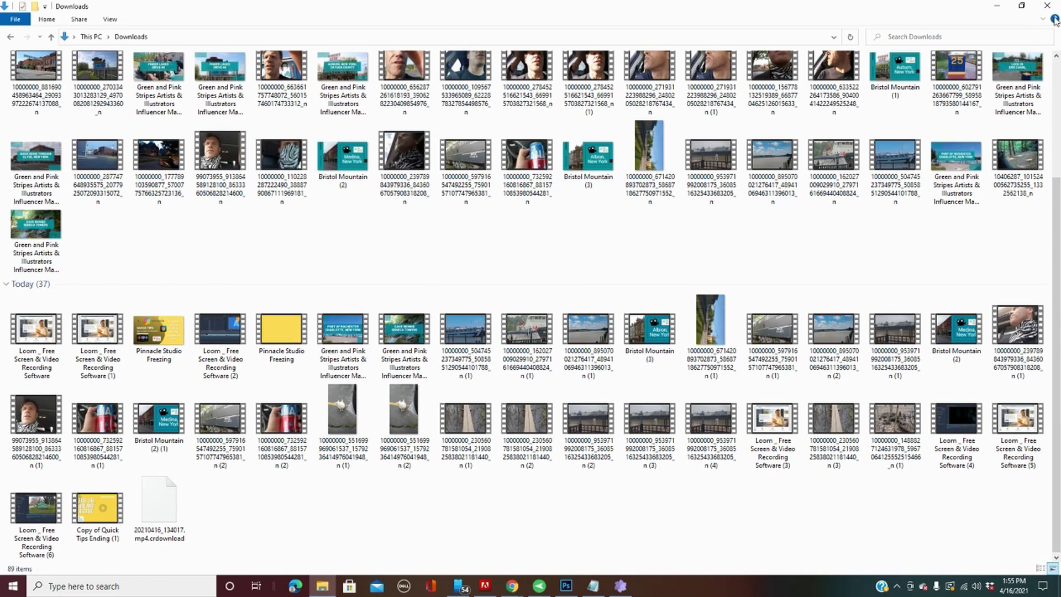
pyautogui.click(1020, 6)
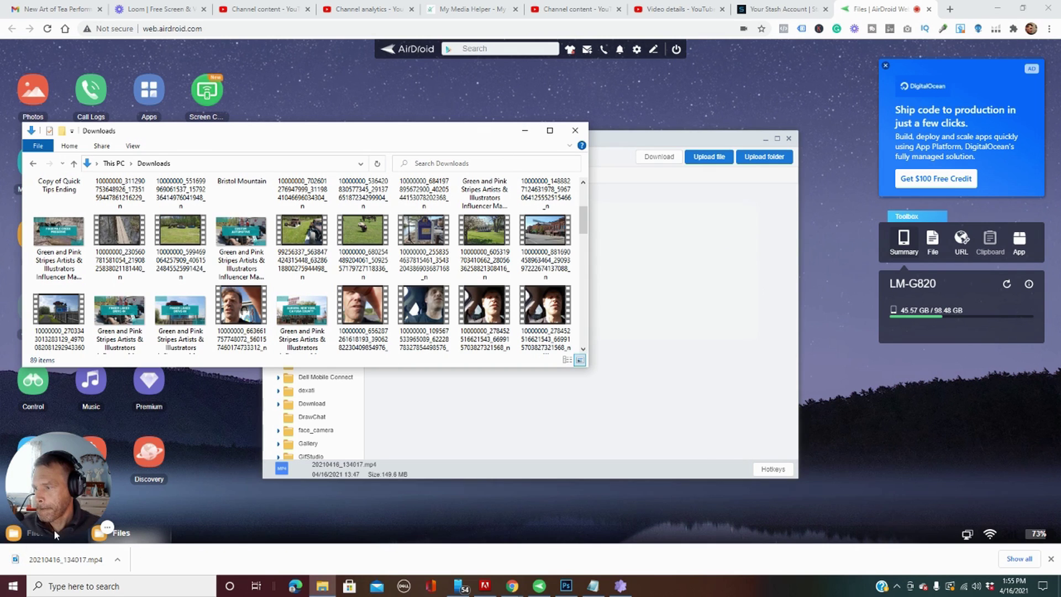
# - Open the downloaded 20210416_134017 video from the bottom of Downloads in a media player
pyautogui.scroll(-10, 554, 271)
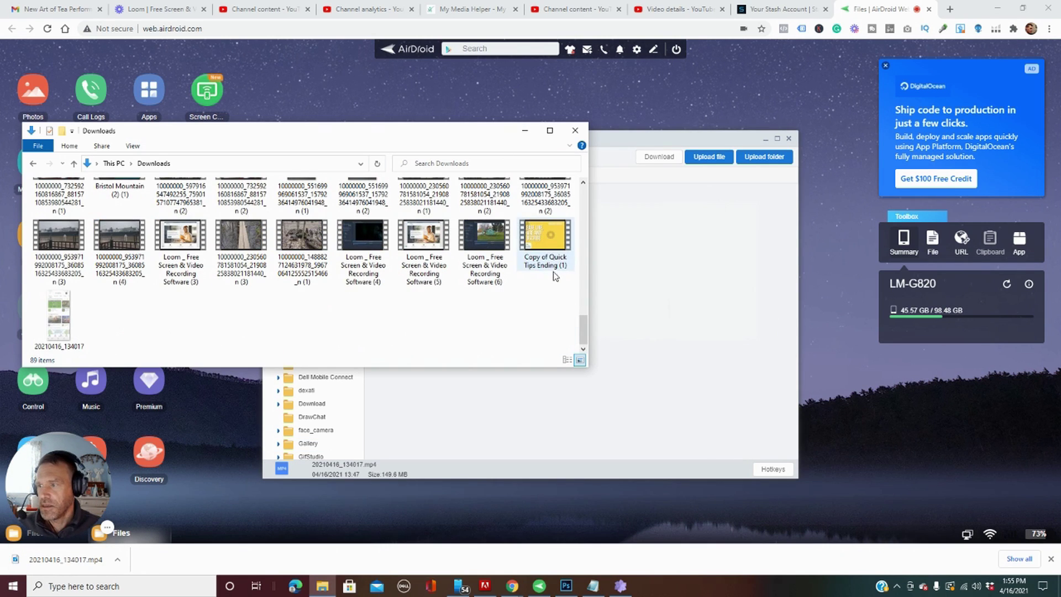
pyautogui.click(61, 322)
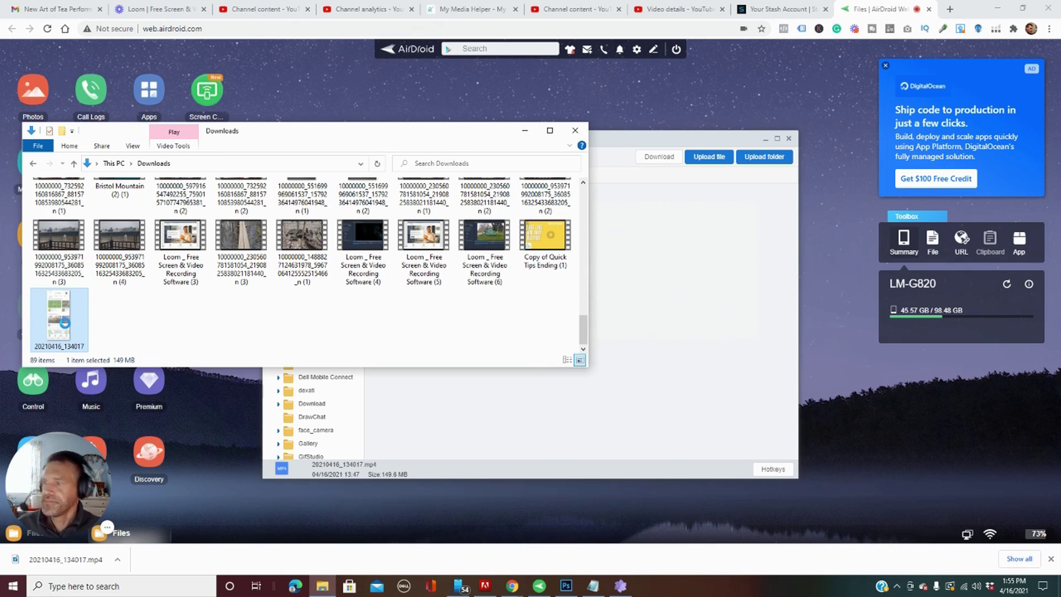
pyautogui.rightClick(65, 327)
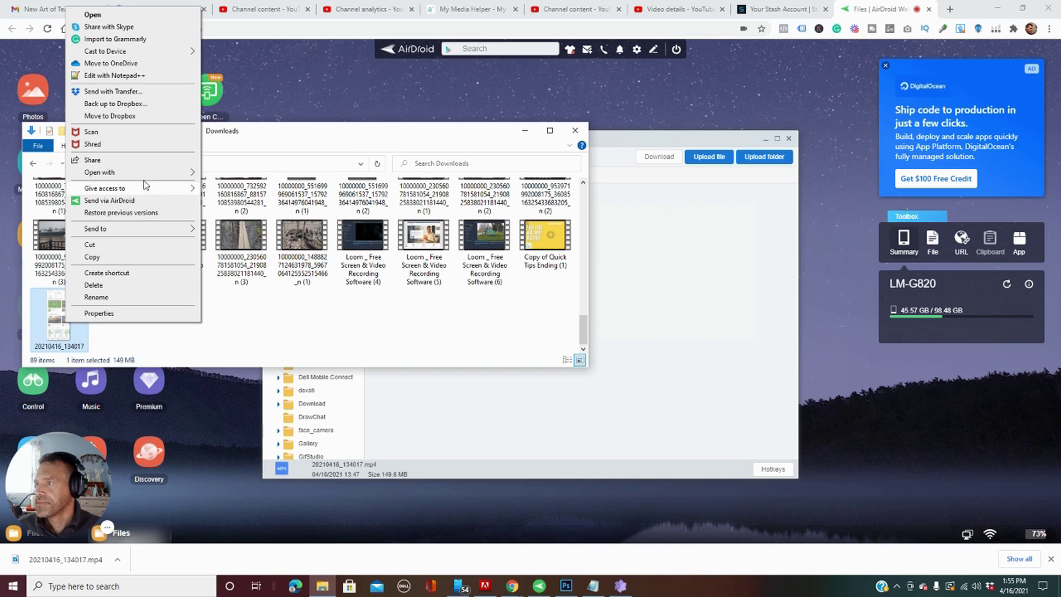
pyautogui.click(243, 205)
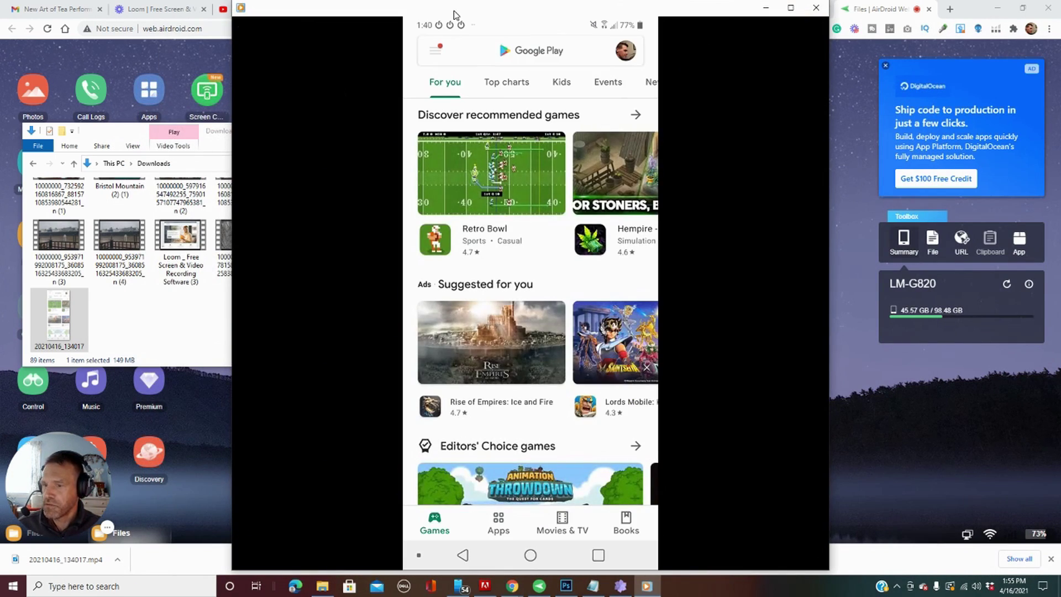
# - Pause 20210416_134017 at 0:06, on the phone's Play Store search screen
pyautogui.click(530, 556)
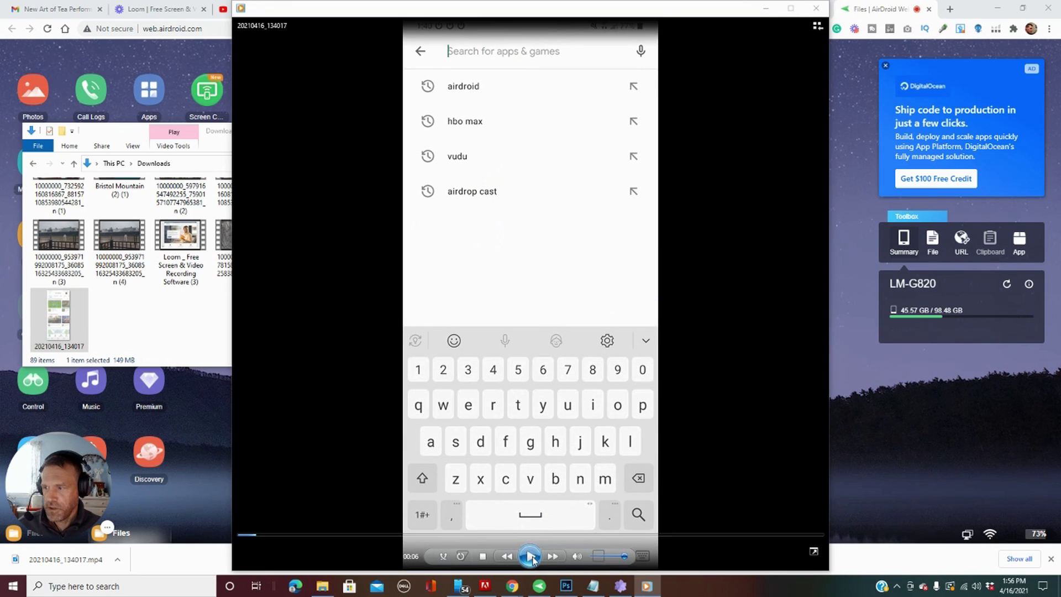